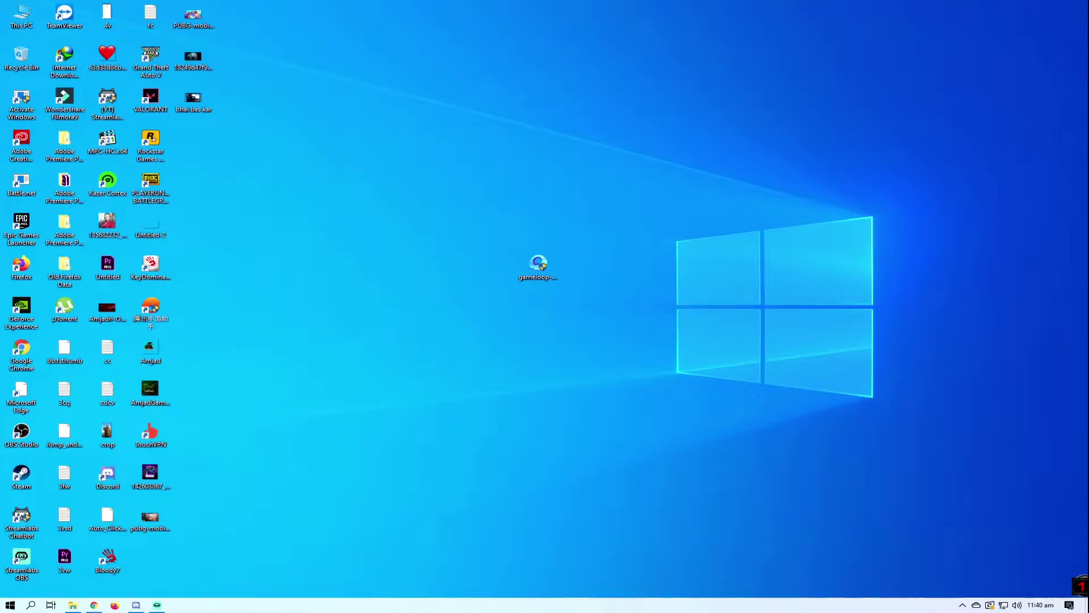
right_click(532, 76)
click(552, 105)
right_click(552, 104)
click(582, 134)
drag(405, 182, 726, 414)
drag(354, 163, 805, 480)
drag(342, 142, 738, 431)
drag(741, 488, 431, 188)
drag(802, 468, 382, 130)
click(381, 129)
right_click(297, 174)
click(326, 205)
Open the Control Panel's Programs and Features list of installed programs.
key(super+r)
text(control panel)
key(Down)
key(Return)
click(957, 165)
click(408, 188)
Find 腾讯手游助手 among the installed programs and uninstall it.
scroll(595, 338, down, 10)
scroll(596, 339, up, 4)
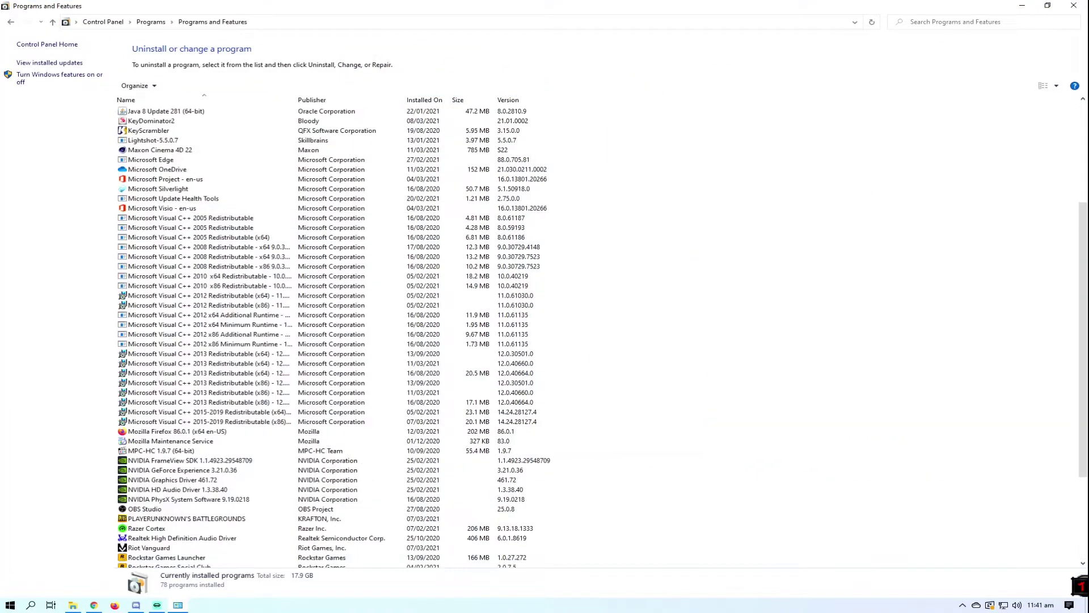
scroll(341, 339, down, 5)
click(341, 557)
click(192, 86)
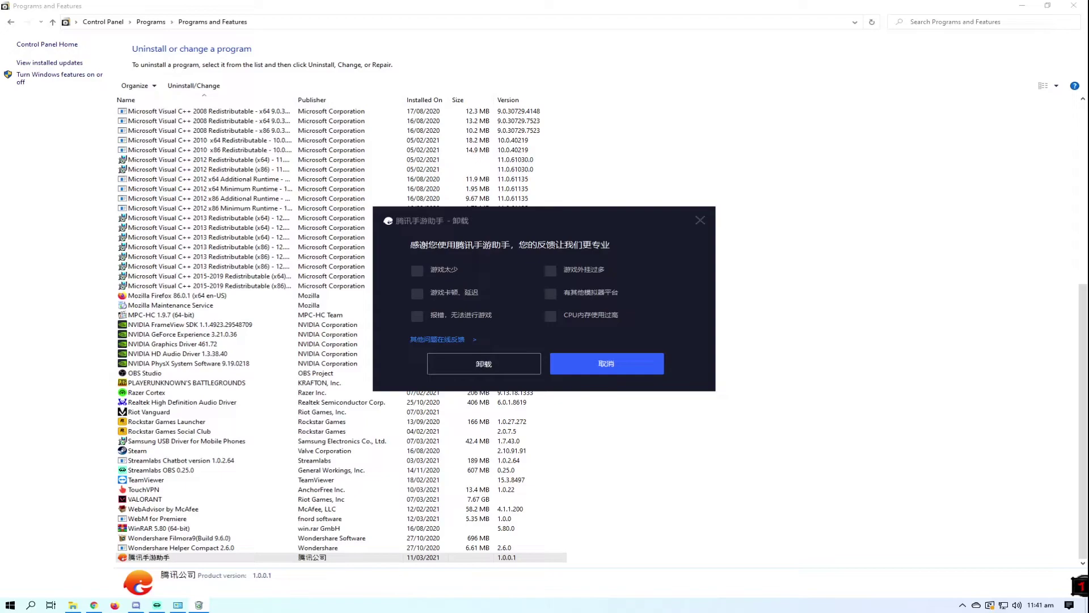
click(484, 363)
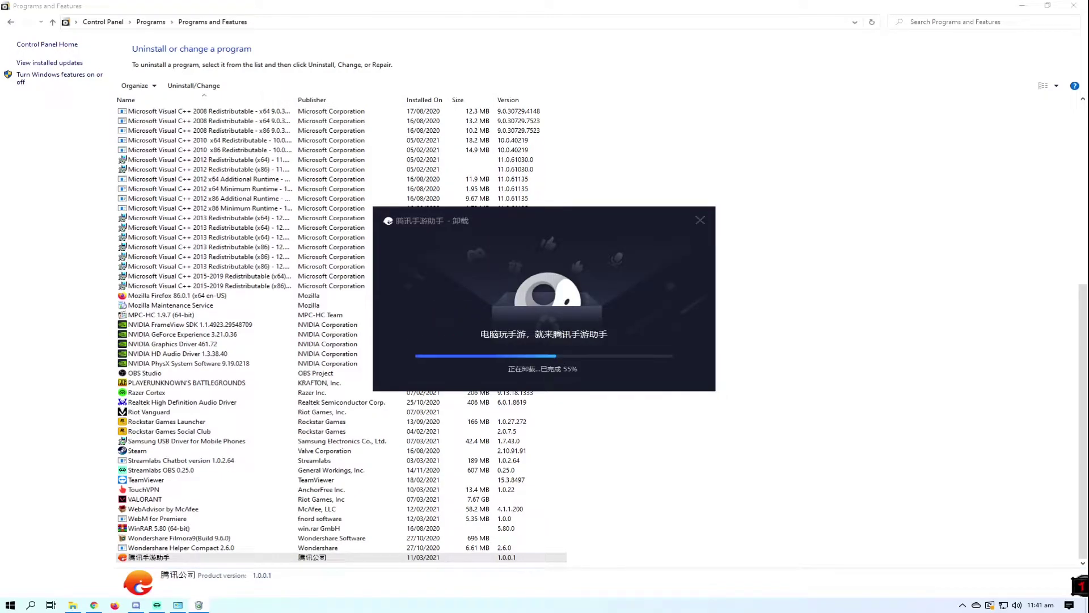
Move the uninstaller window and the GameLoop installer icon apart on the desktop, and close the uninstaller once it finishes.
click(1021, 5)
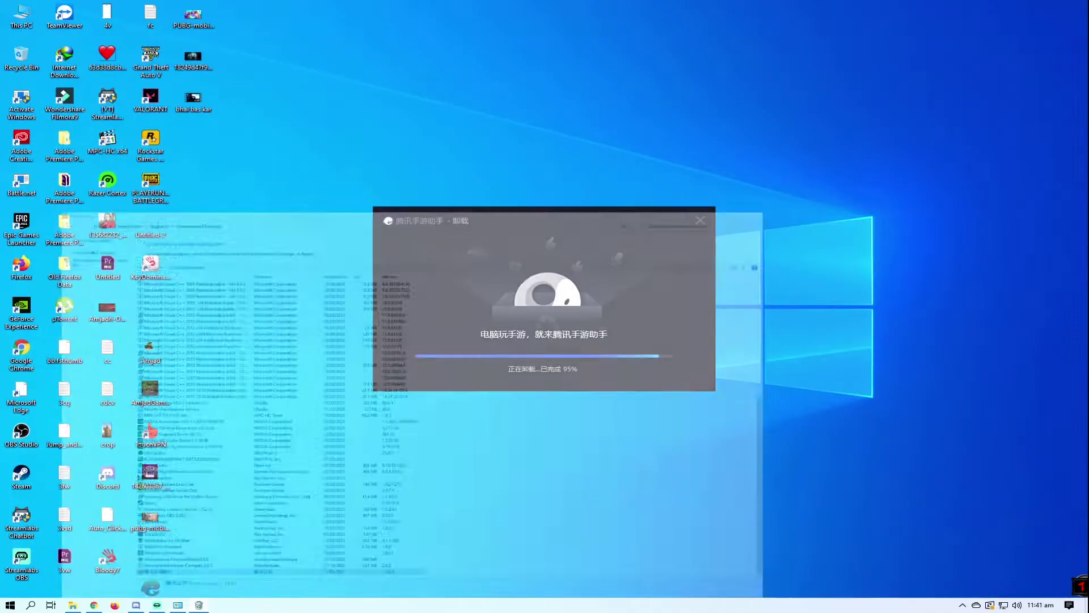
drag(875, 108, 201, 491)
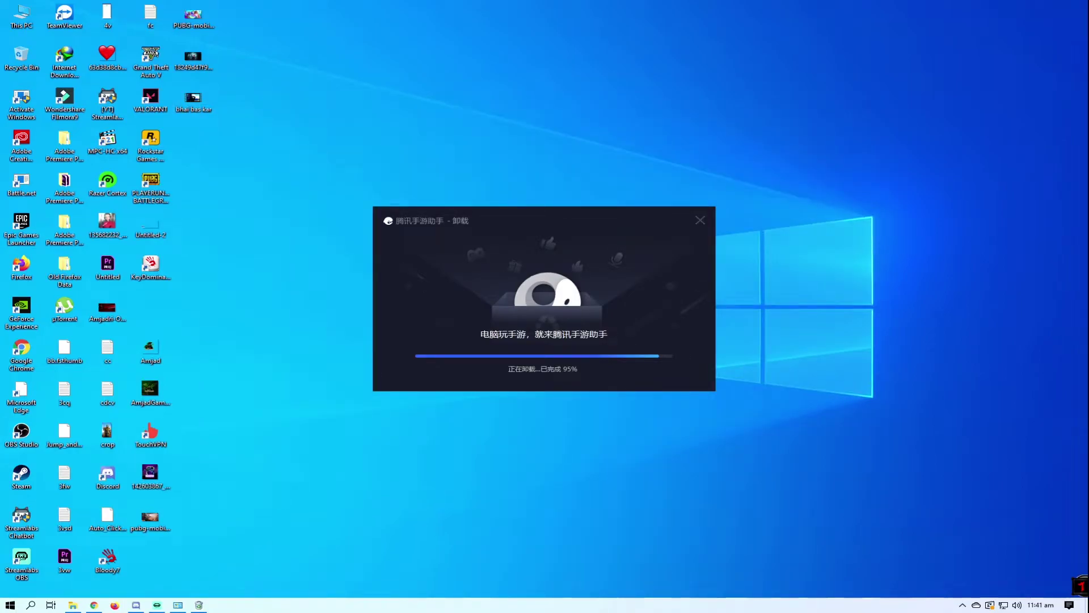
drag(430, 217, 409, 68)
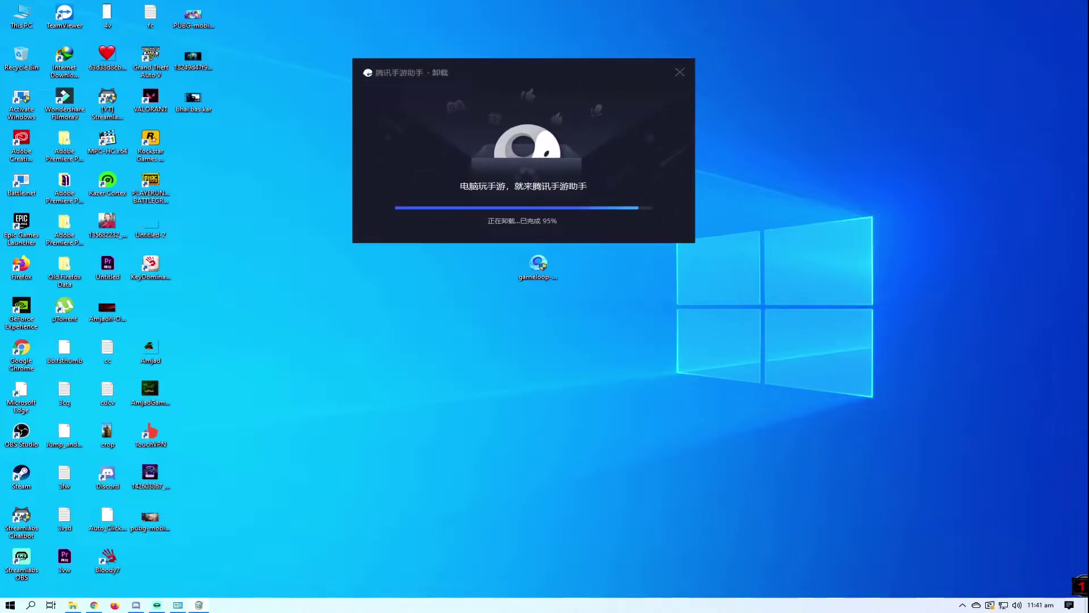
drag(539, 265, 926, 170)
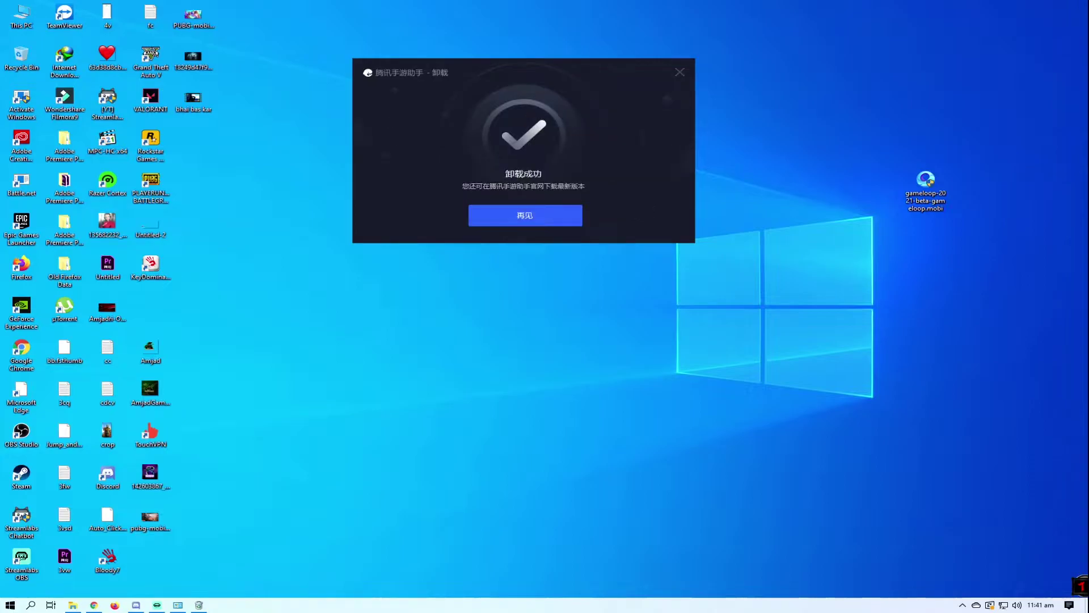
click(524, 215)
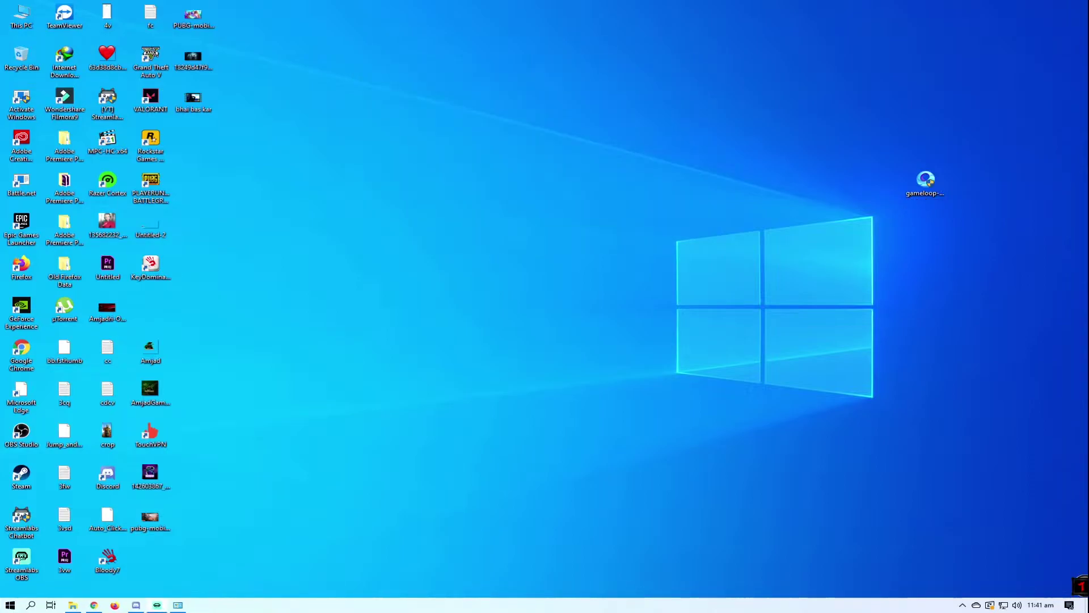
Permanently delete the aow_drv text file from Local Disk (C:), granting administrator permission.
drag(1088, 17, 530, 159)
double_click(530, 159)
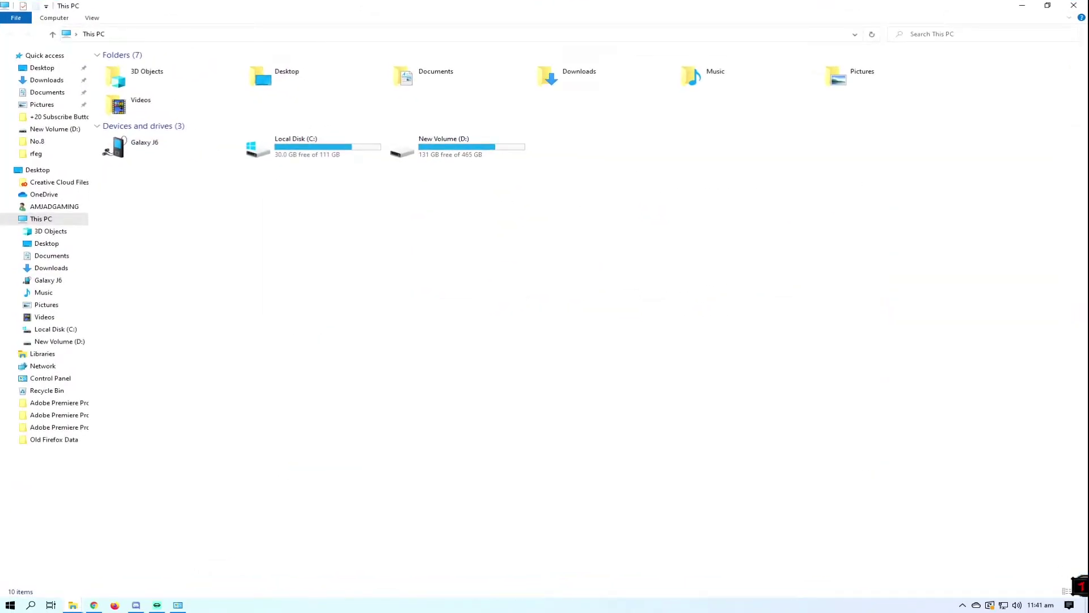
double_click(312, 145)
drag(106, 185, 611, 151)
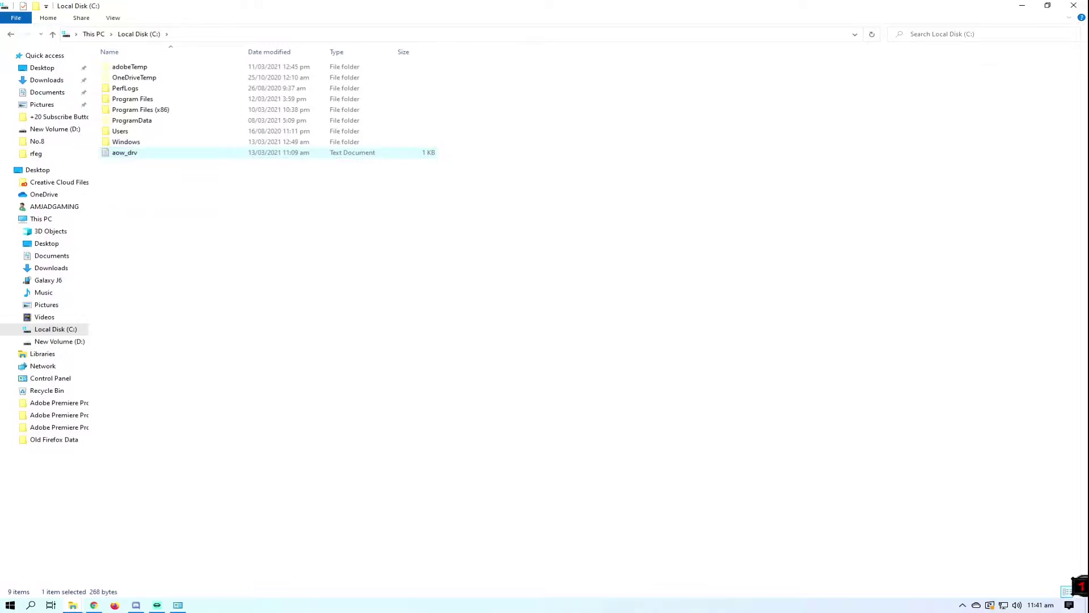
key(shift+Delete)
key(Return)
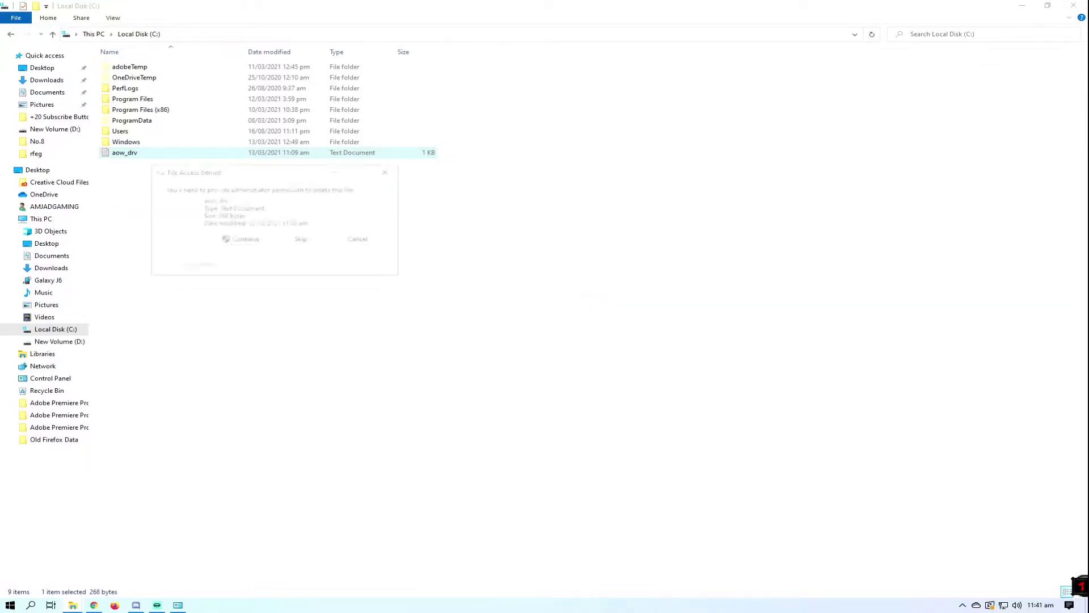
key(Return)
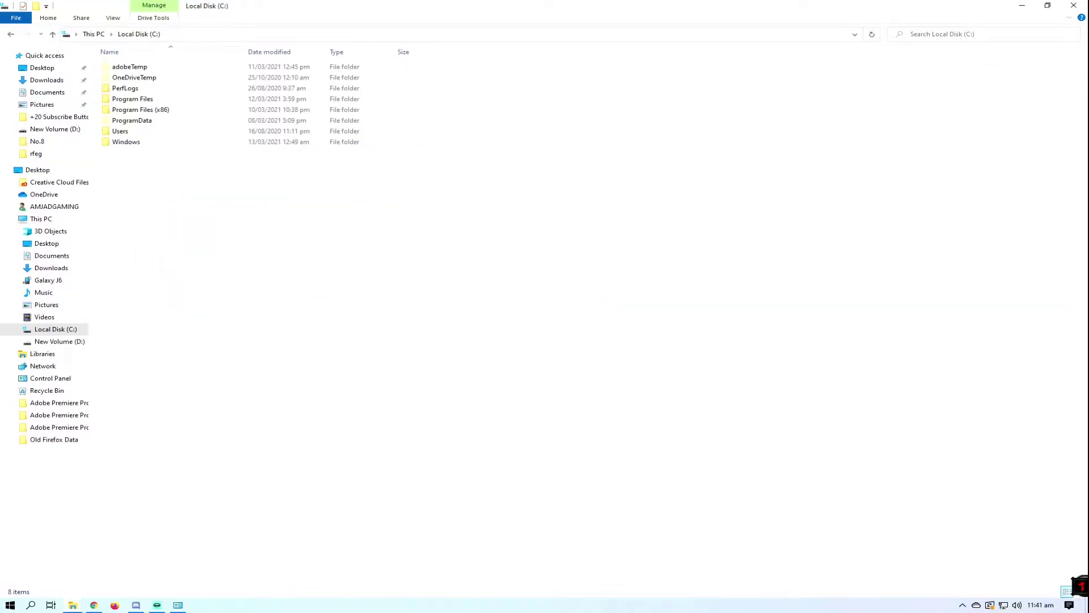
Permanently delete the Temp folder from New Volume (D:) and close the file window.
click(59, 341)
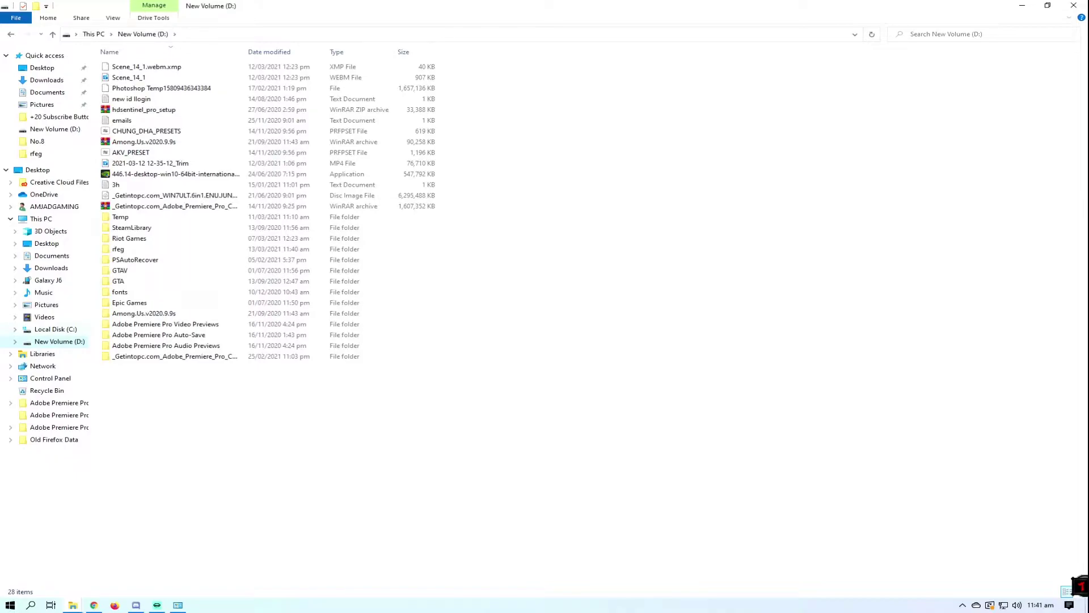
click(55, 329)
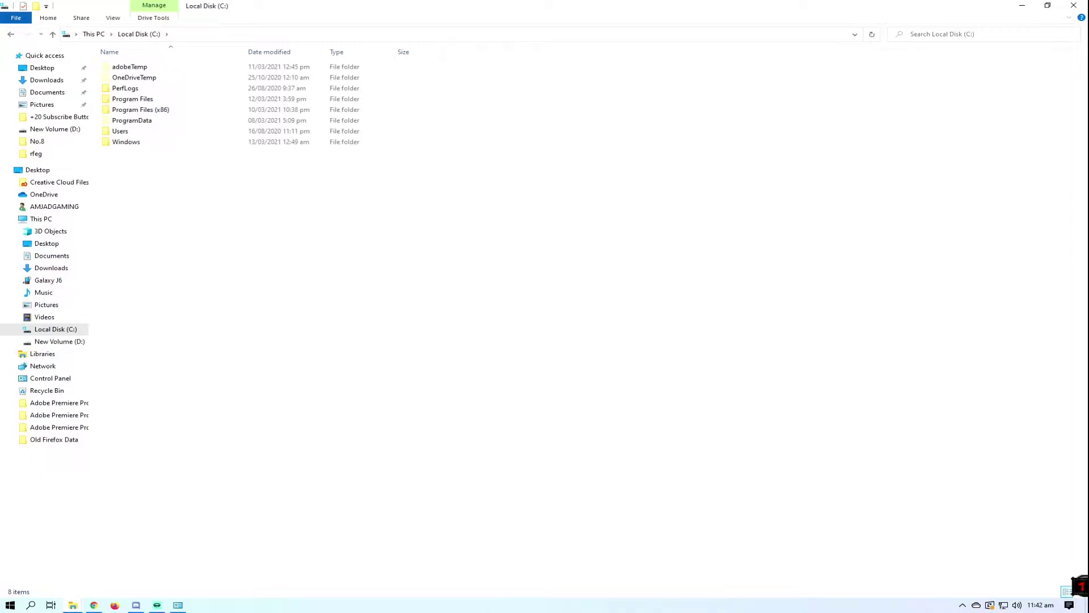
click(59, 341)
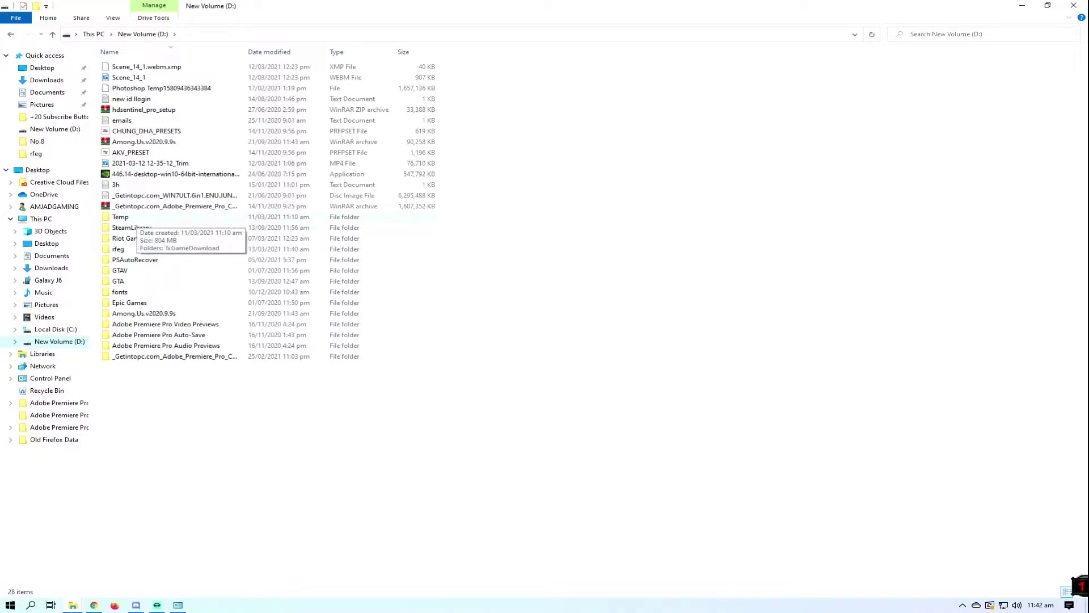
click(130, 217)
key(shift+Delete)
key(Return)
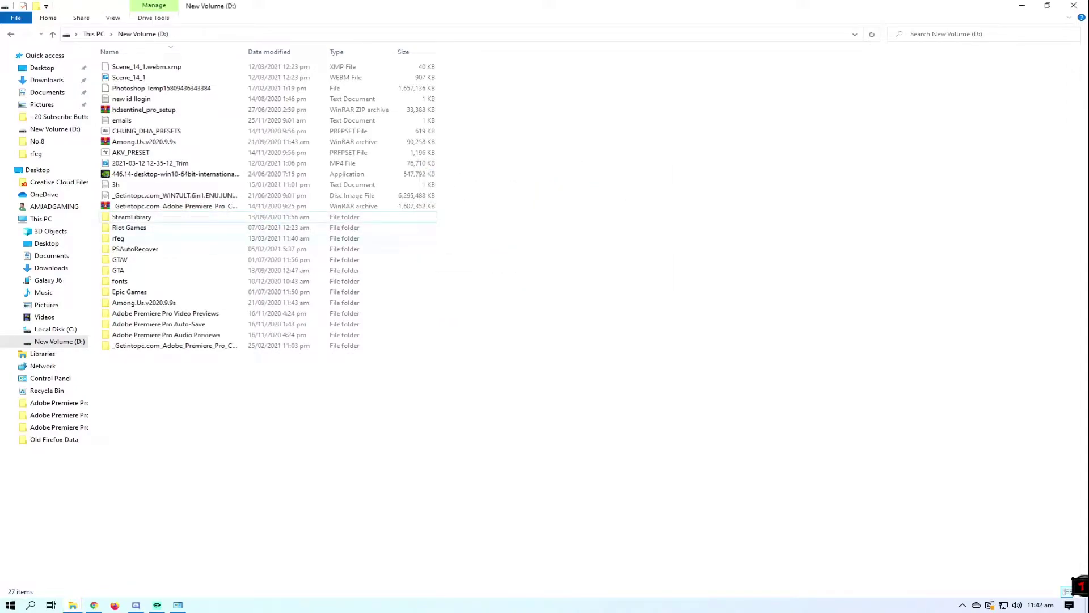
click(1073, 5)
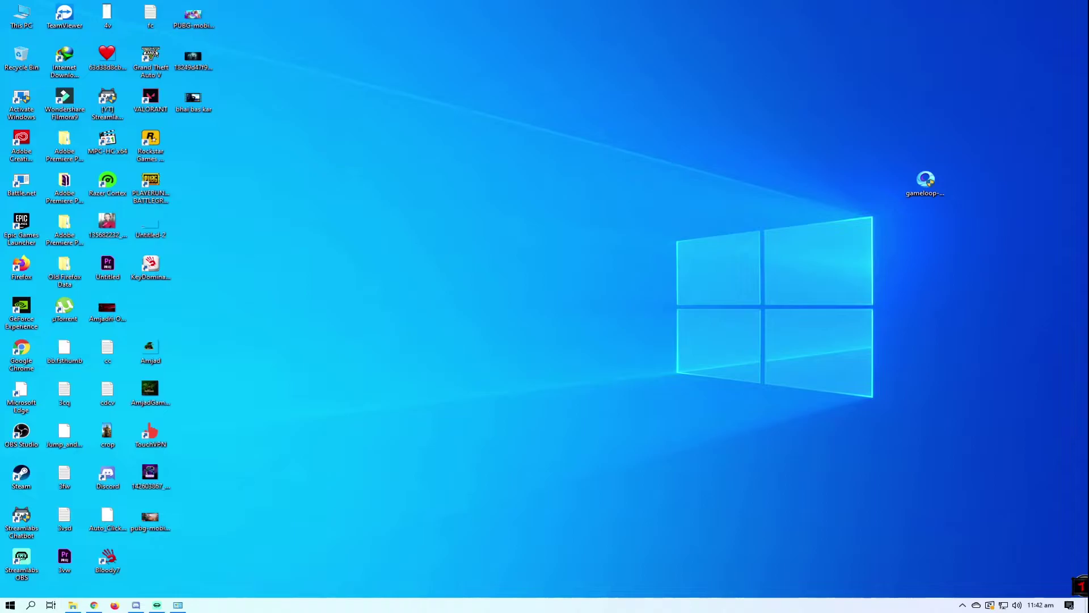
Bring the GameLoop installer icon back to mid-desktop, switch to Chrome and close the old download countdown tab.
drag(925, 180, 495, 222)
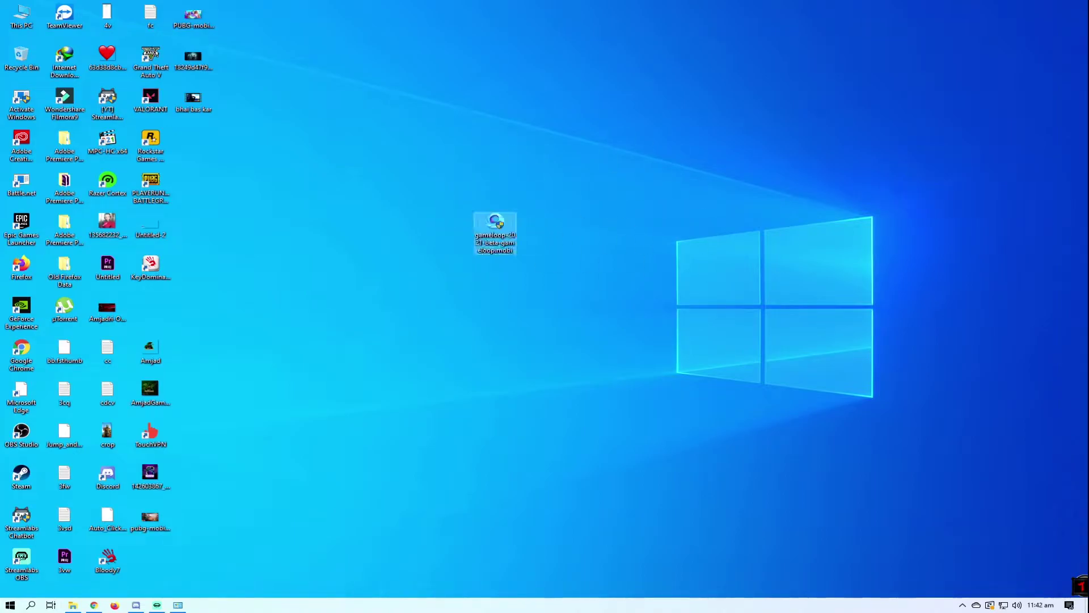
click(94, 605)
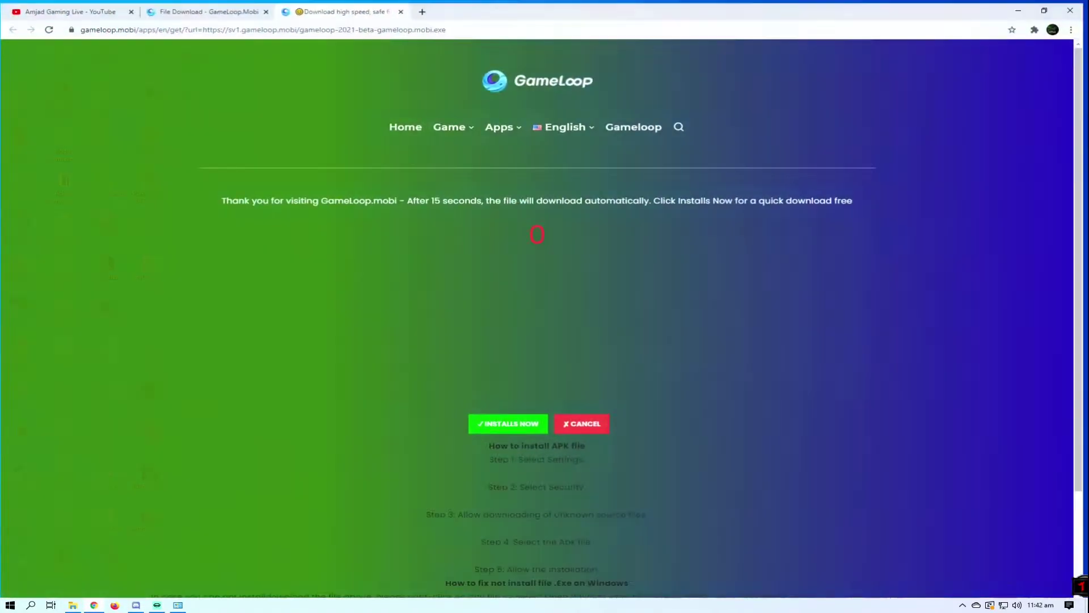
click(207, 9)
click(402, 9)
scroll(539, 316, down, 4)
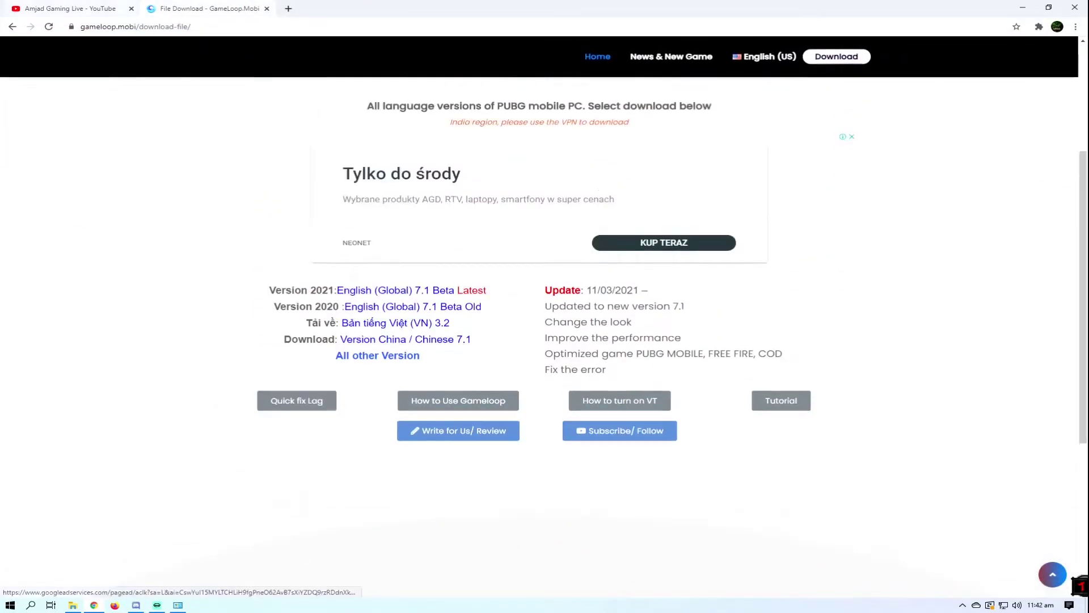
Load gameloop.mobi in a new browser tab and look over its home page.
click(288, 8)
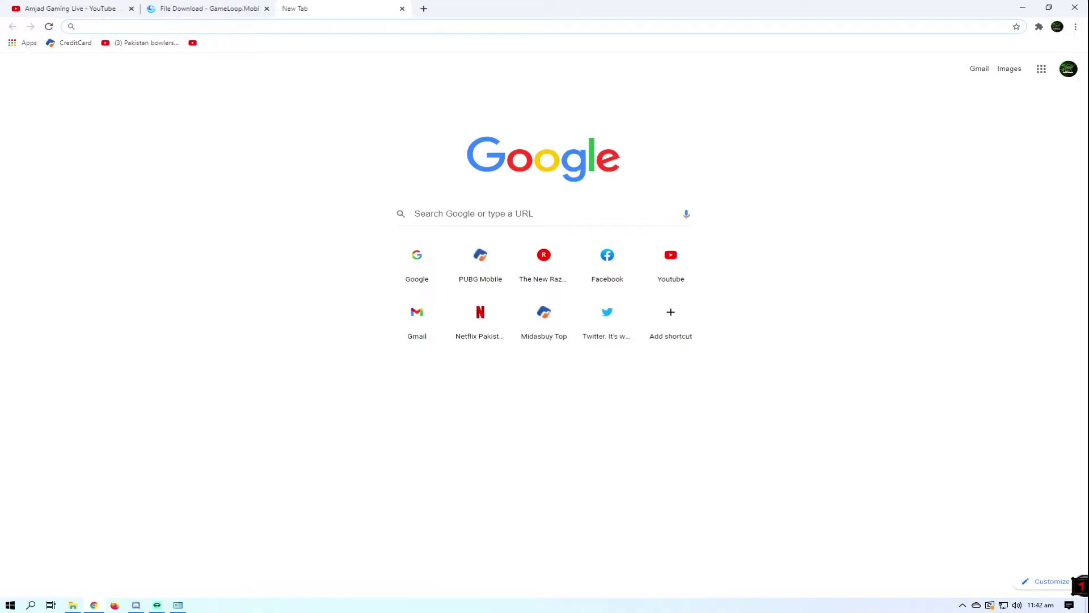
text(gameloop.)
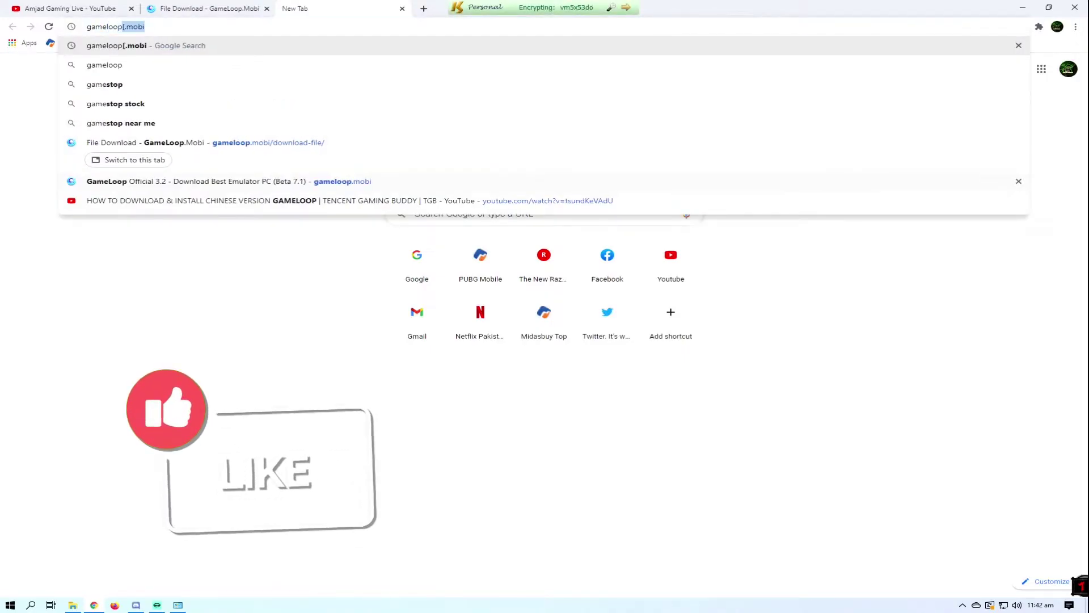
text(mobi)
key(Return)
scroll(544, 316, down, 5)
scroll(544, 317, up, 4)
scroll(45, 302, up, 1)
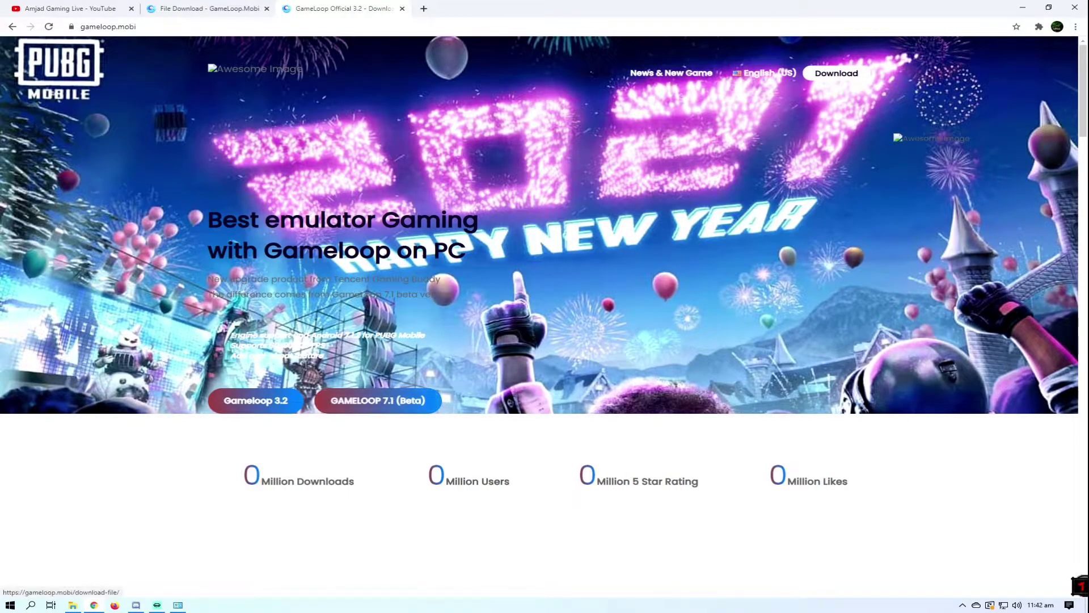
Open the GAMELOOP 7.1 (Beta) download page and review the update notes beside the version list.
click(377, 401)
scroll(539, 318, down, 5)
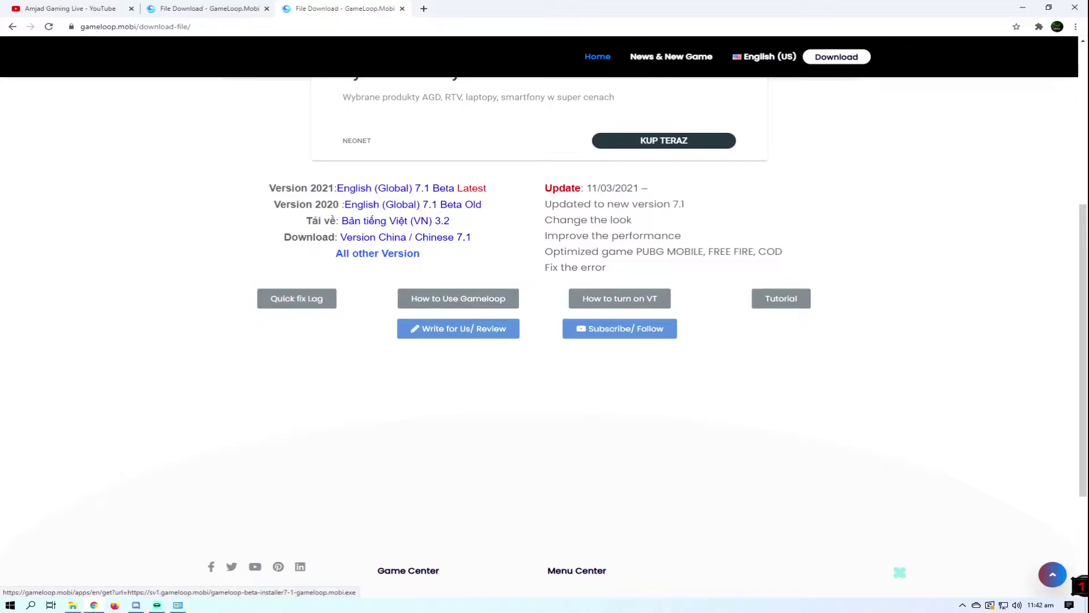
drag(544, 188, 639, 187)
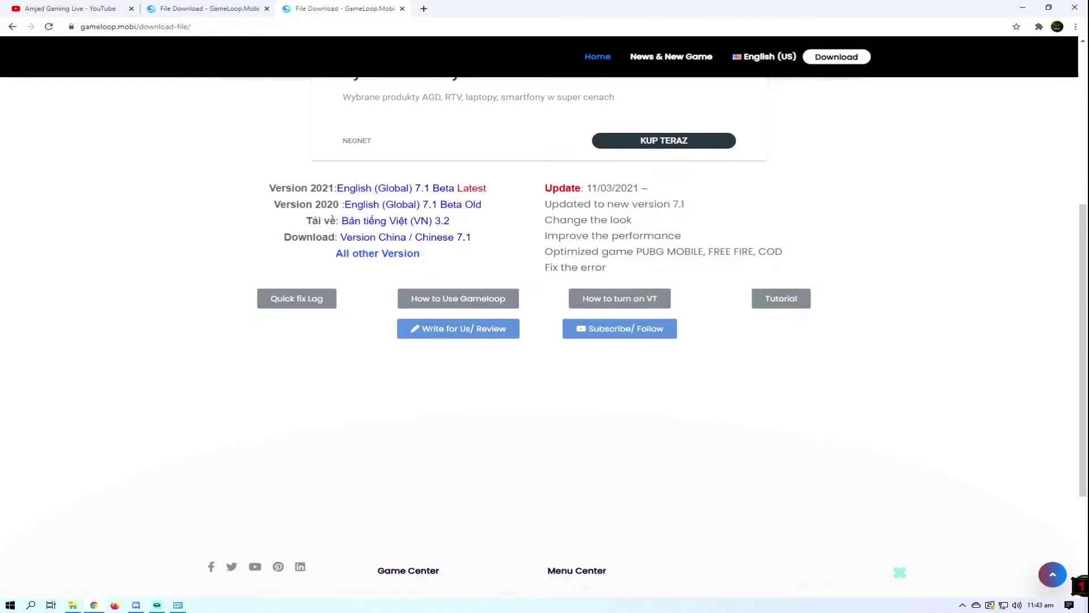
drag(618, 235, 681, 236)
drag(545, 267, 559, 267)
drag(666, 251, 616, 251)
View the download page for English (Global) 7.1 Beta Latest, close its tab and return to the desktop.
click(396, 188)
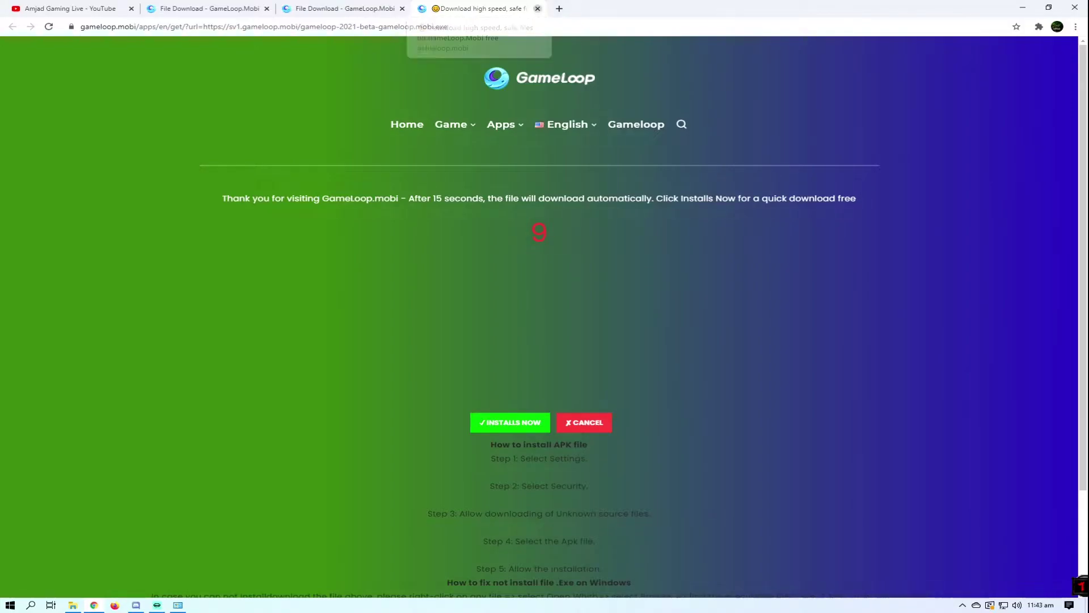
click(538, 8)
click(1022, 8)
Launch the gameloop-2021-beta installer from the desktop.
double_click(495, 232)
right_click(494, 217)
click(522, 223)
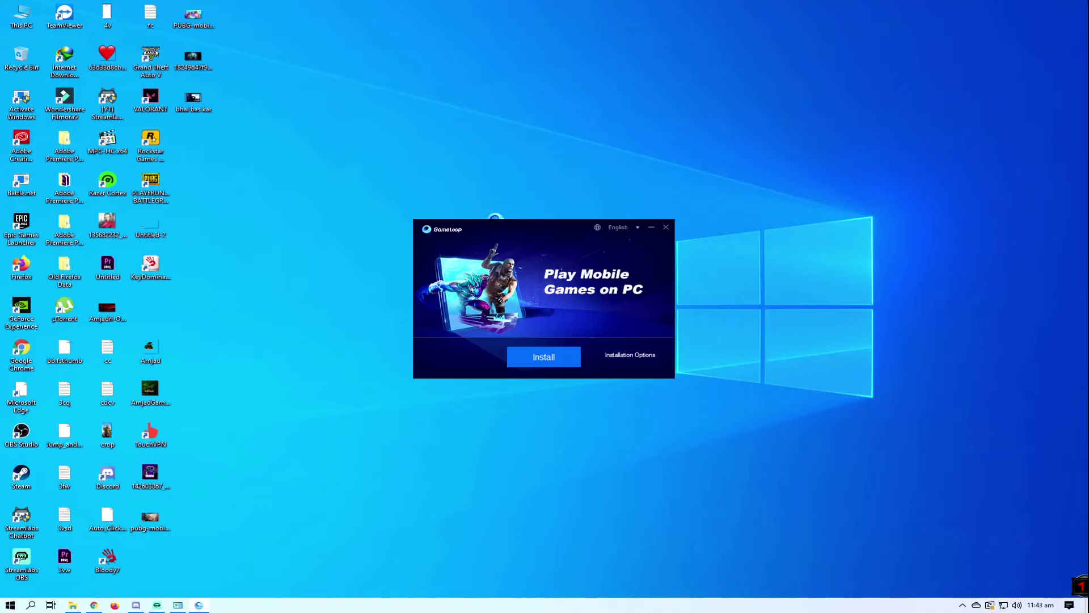
Set the installation location to Local Disk (C:), giving C:\TxGameAssistant\, and start installing GameLoop.
click(629, 353)
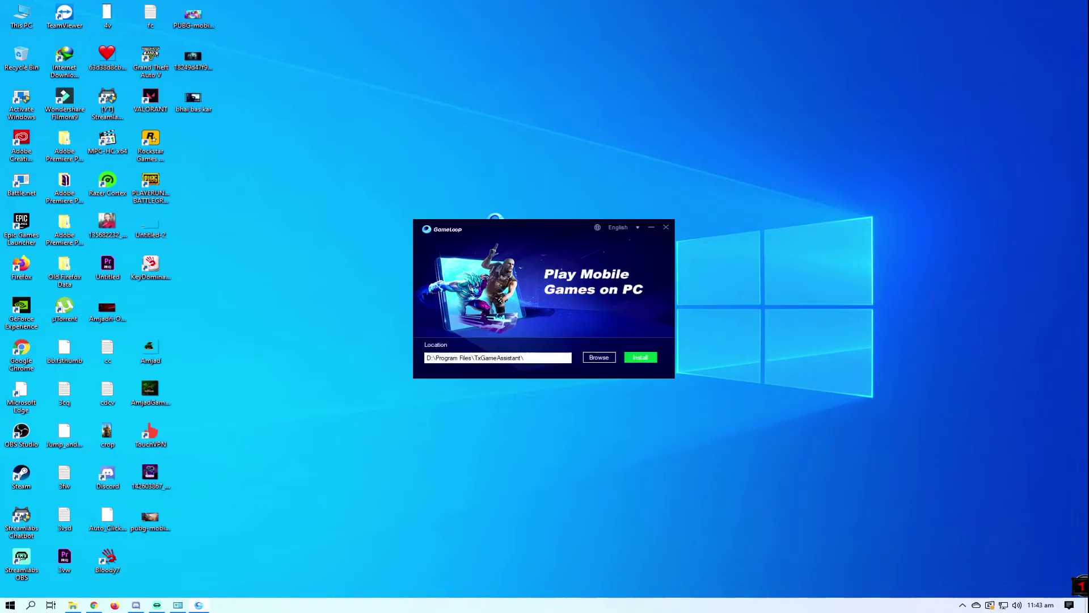
click(598, 357)
double_click(491, 296)
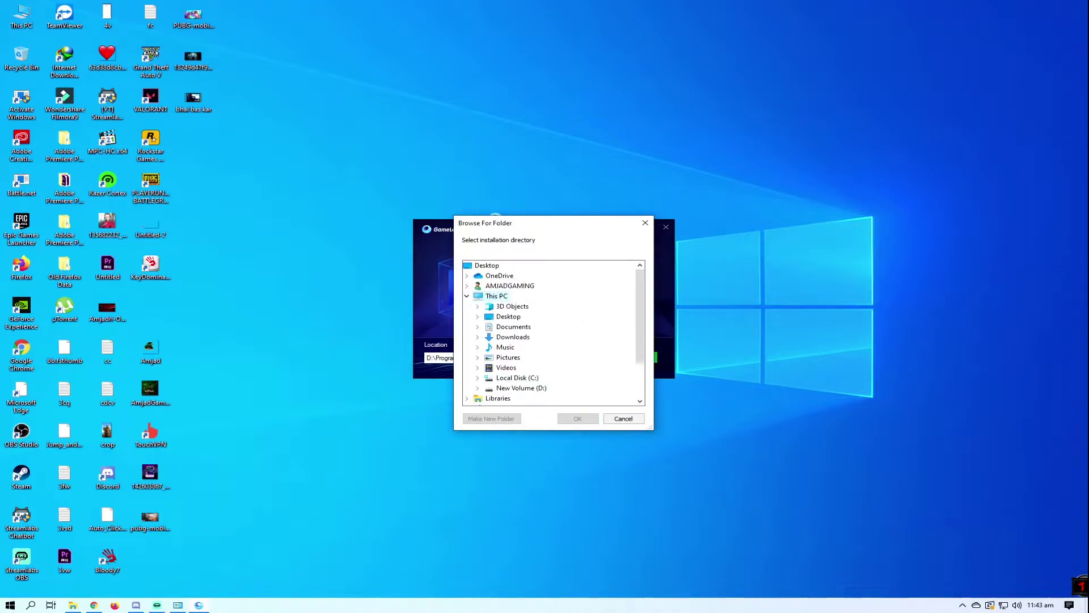
click(517, 377)
click(578, 418)
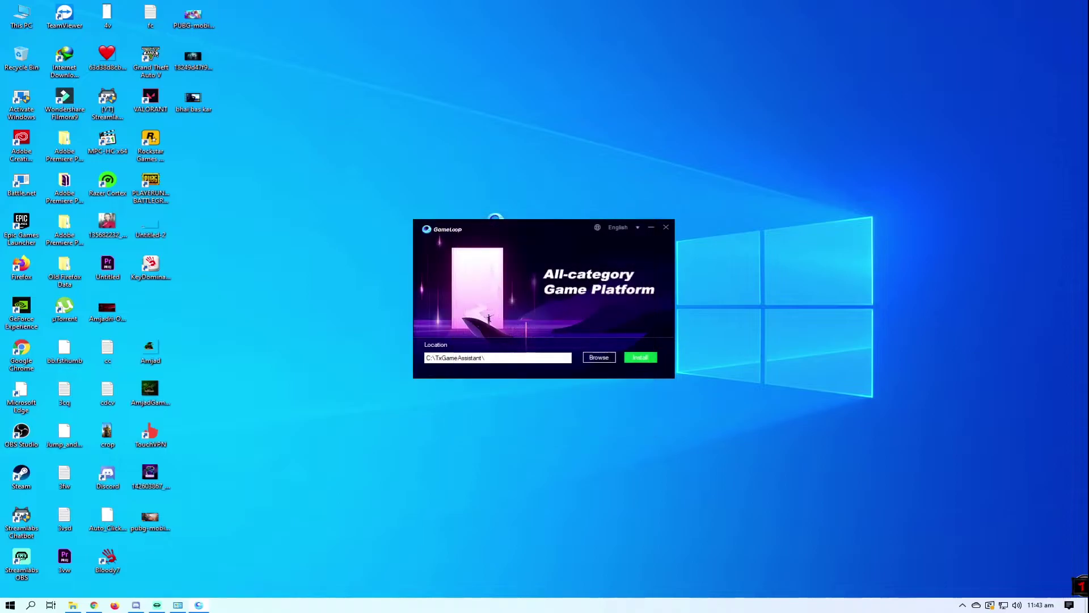
click(640, 357)
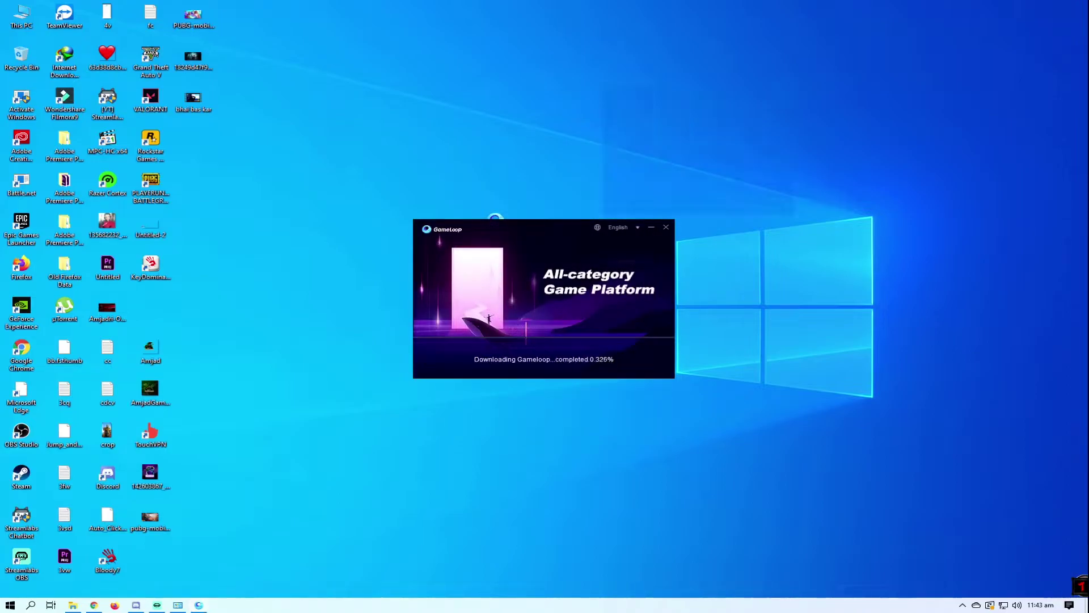
drag(795, 83, 250, 439)
drag(500, 155, 316, 321)
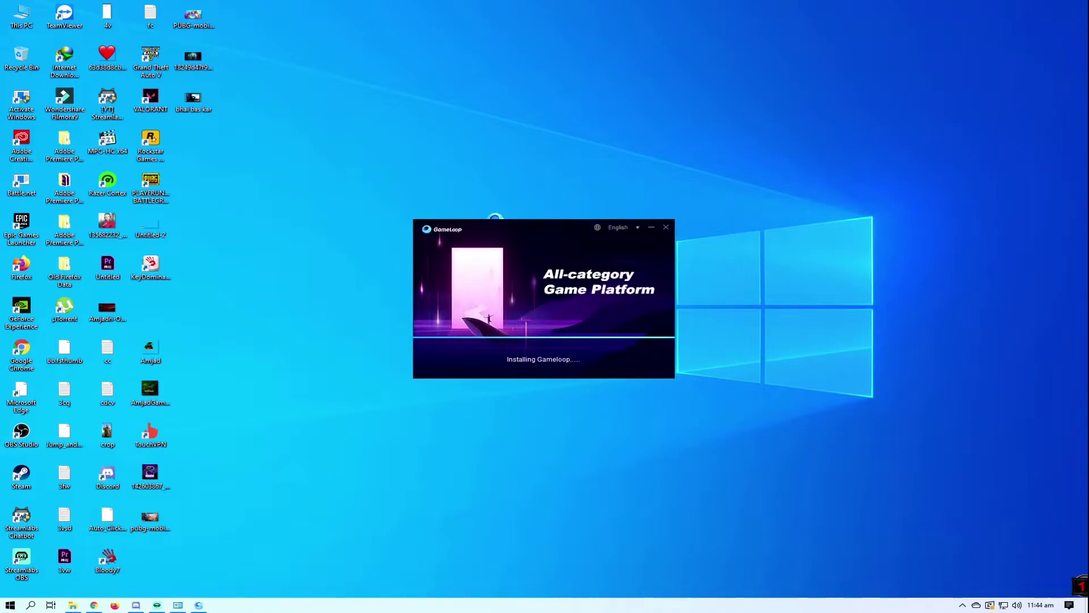
Rearrange the desktop icons, closing the gap in the fourth column and moving icons from the fifth column to its end.
drag(183, 321, 149, 574)
drag(150, 389, 149, 347)
drag(150, 309, 150, 309)
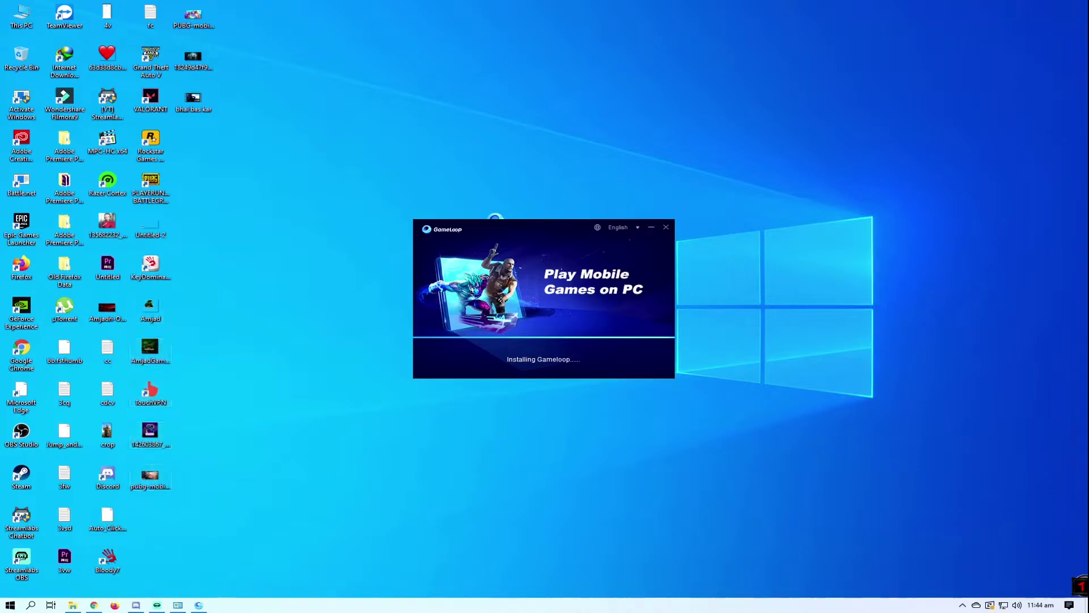
drag(243, 1, 193, 172)
drag(194, 17, 151, 513)
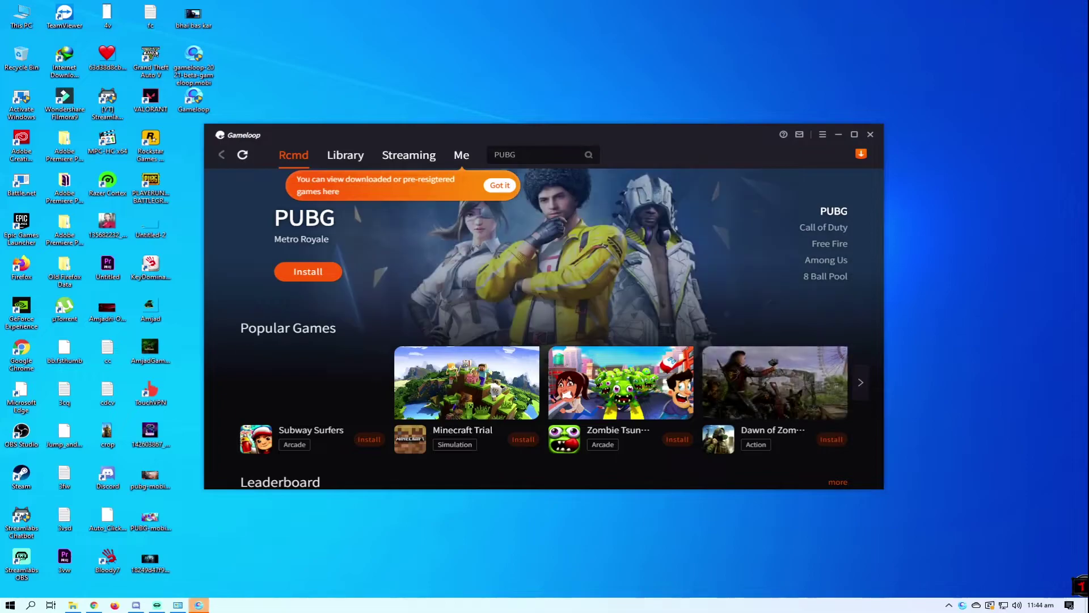
Move the Gameloop window slightly up and to the left on the desktop.
drag(699, 137, 647, 119)
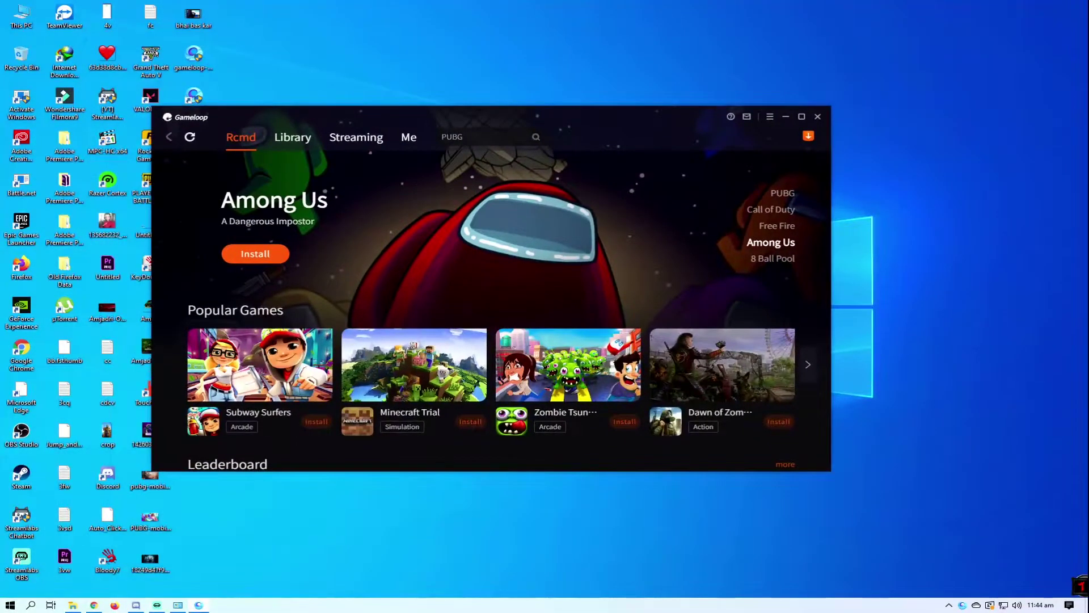
Check for a GameLoop update and dismiss the resulting dialog.
click(769, 116)
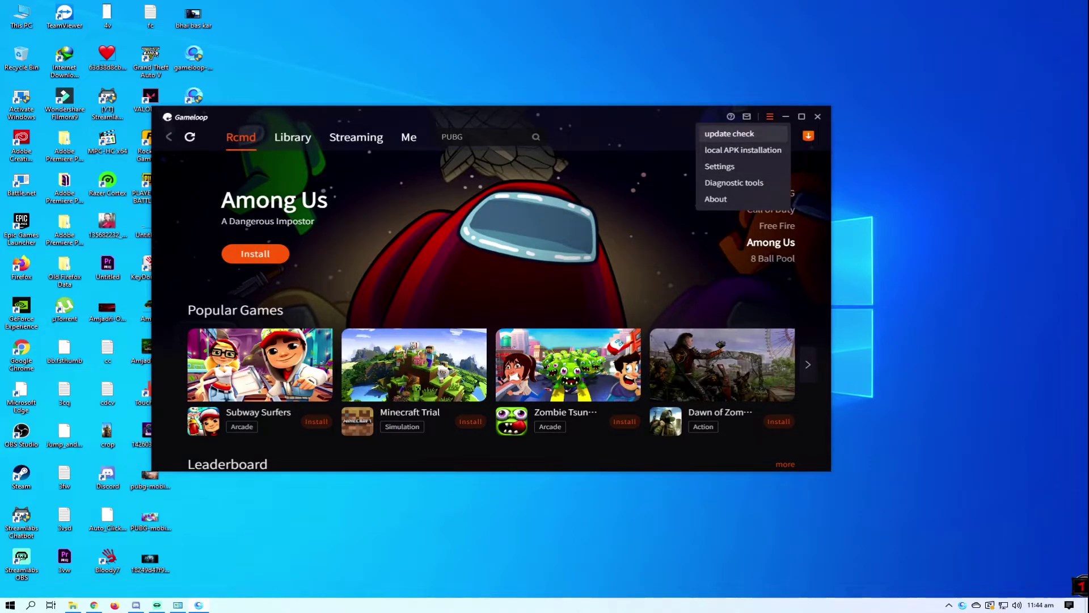
click(728, 133)
click(491, 310)
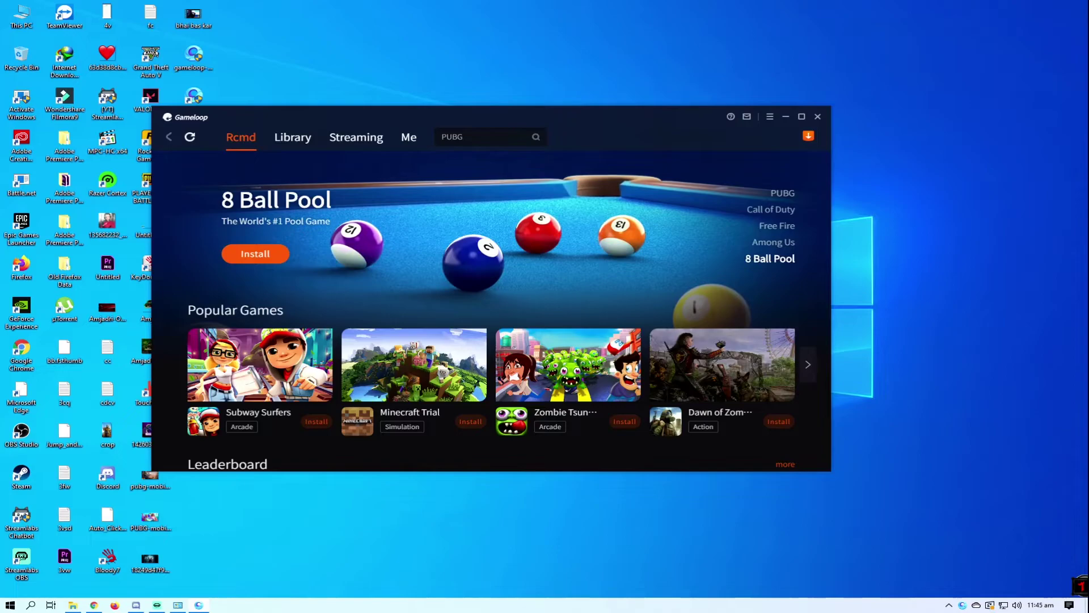
Open the local APK installation file browser and close it without choosing a file.
click(769, 116)
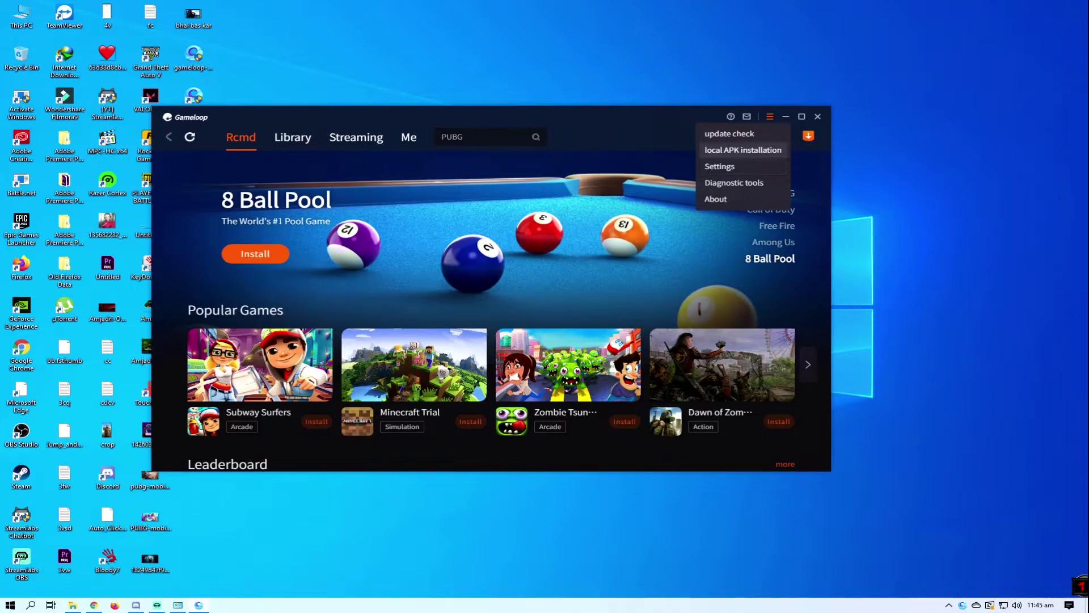
click(743, 150)
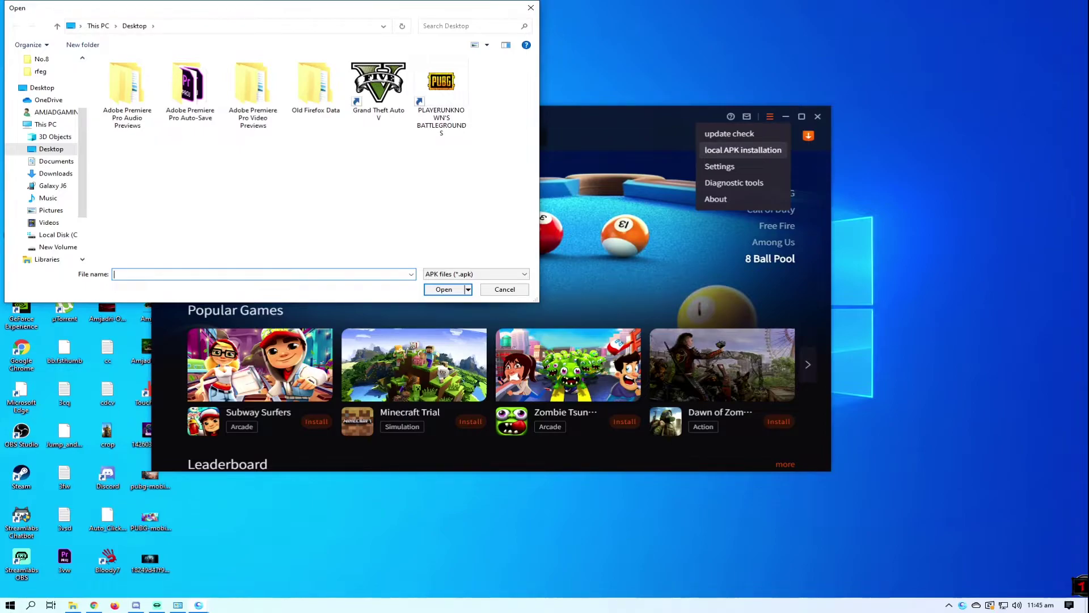
scroll(45, 162, down, 1)
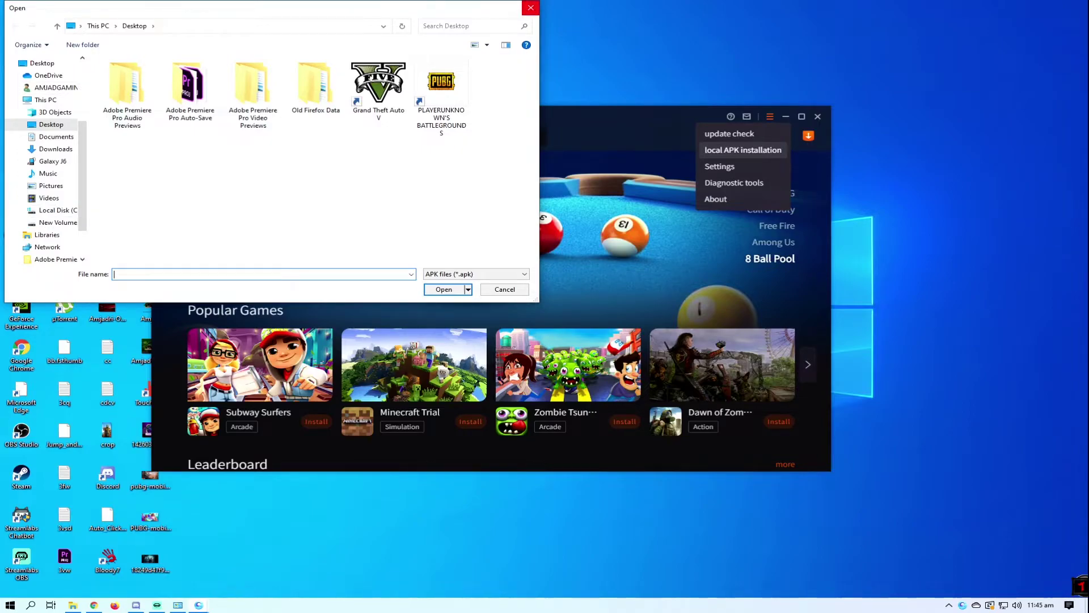
click(531, 8)
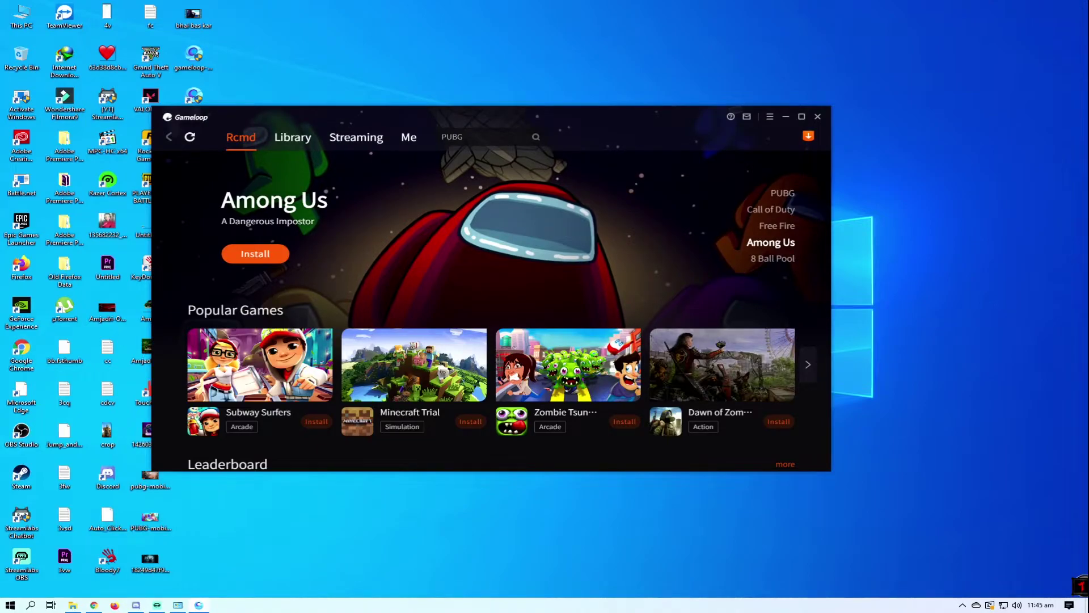
Find PUBG MOBILE in the game library, open its page and install it.
click(292, 138)
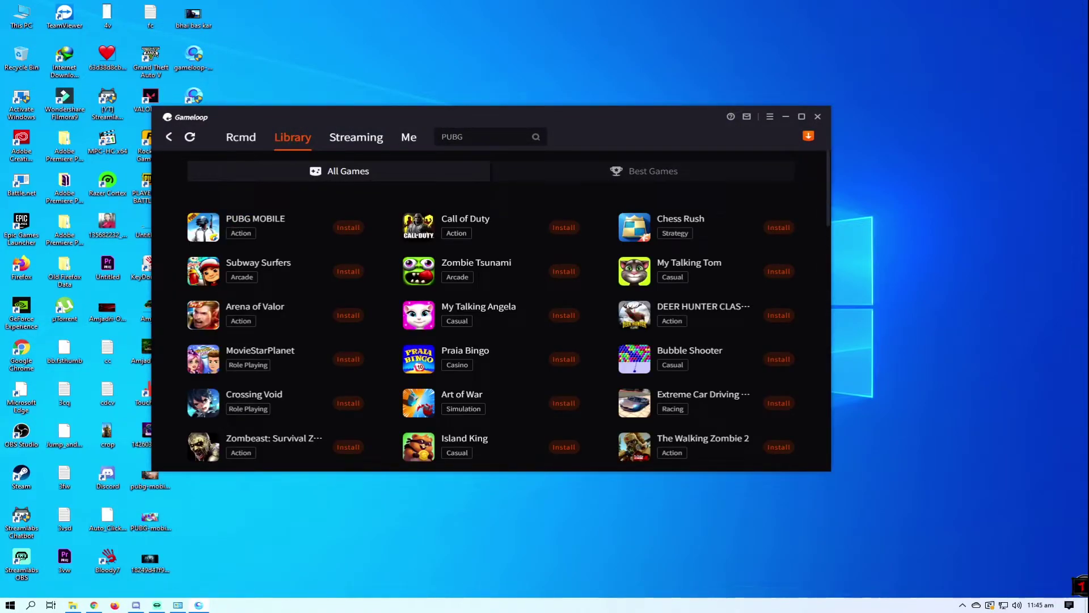
click(259, 219)
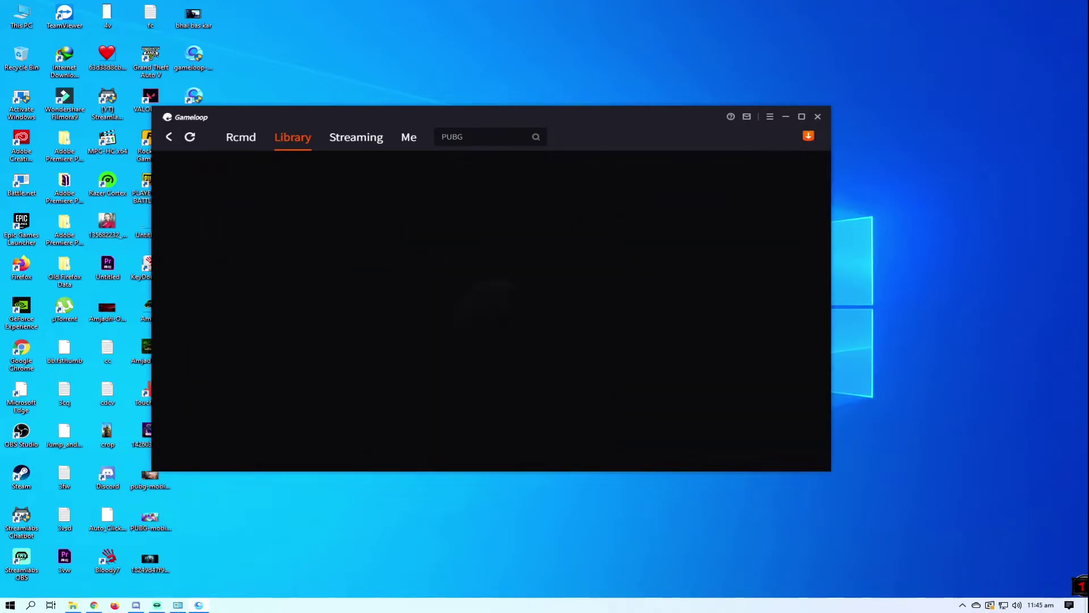
click(611, 379)
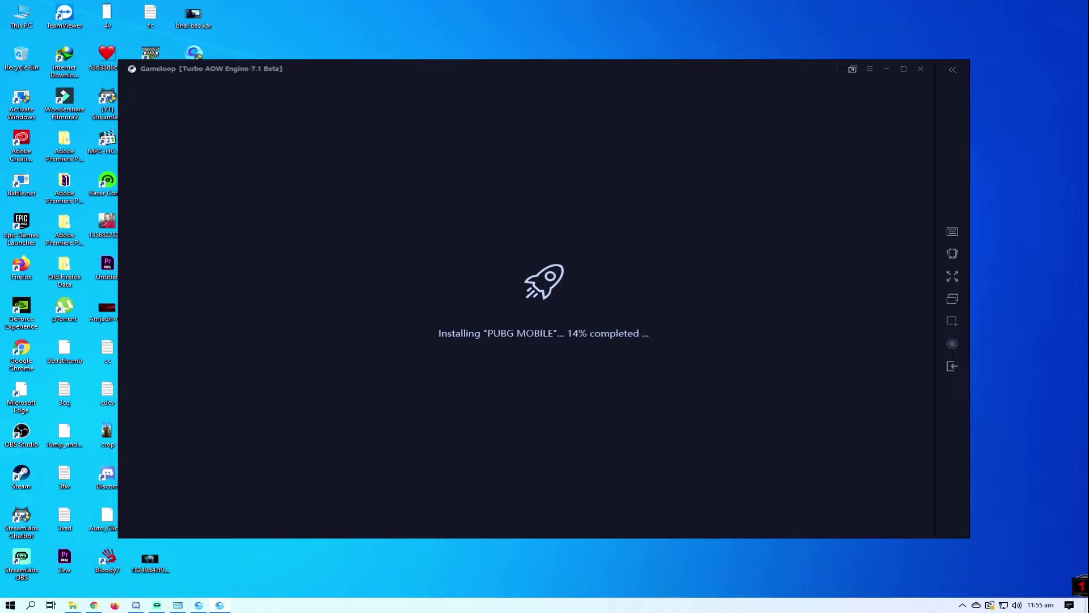
drag(227, 68, 268, 71)
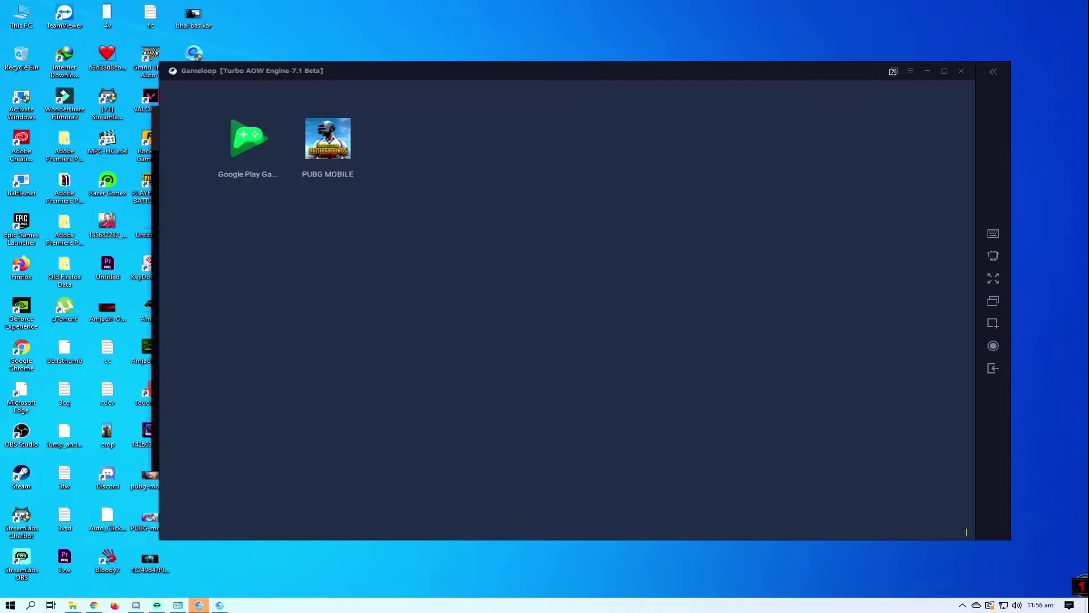
right_click(337, 2)
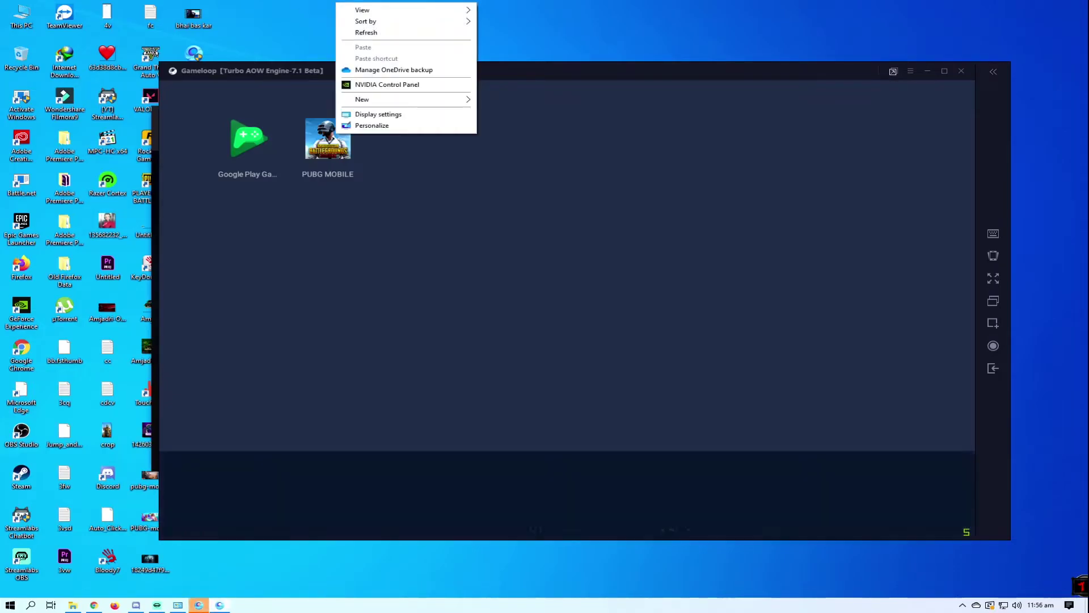
click(363, 32)
right_click(299, 0)
click(329, 30)
right_click(287, 2)
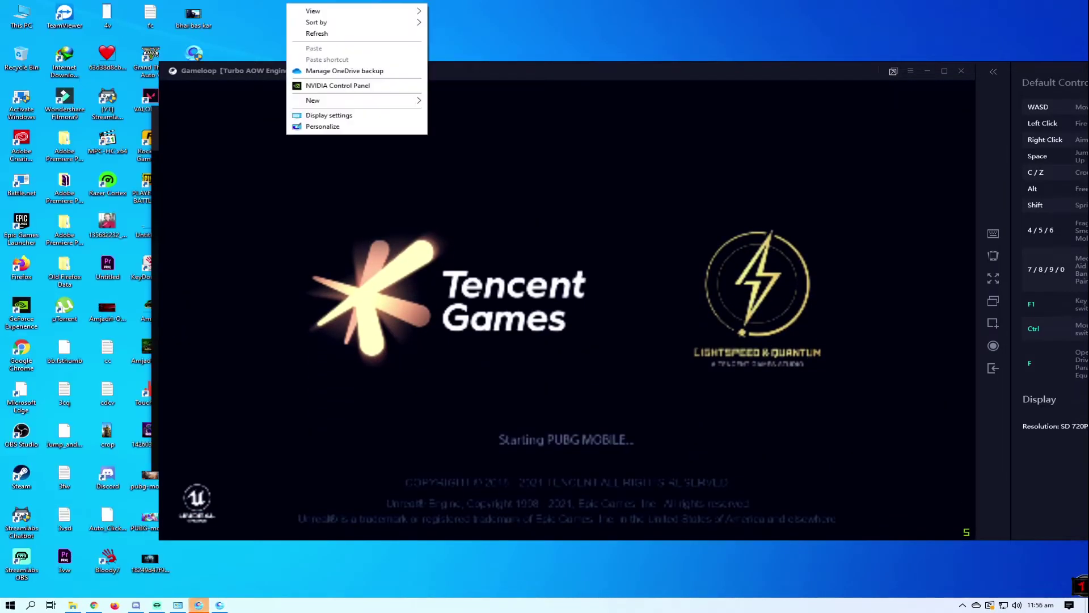
click(318, 32)
right_click(284, 1)
click(318, 30)
right_click(268, 1)
click(300, 31)
right_click(279, 0)
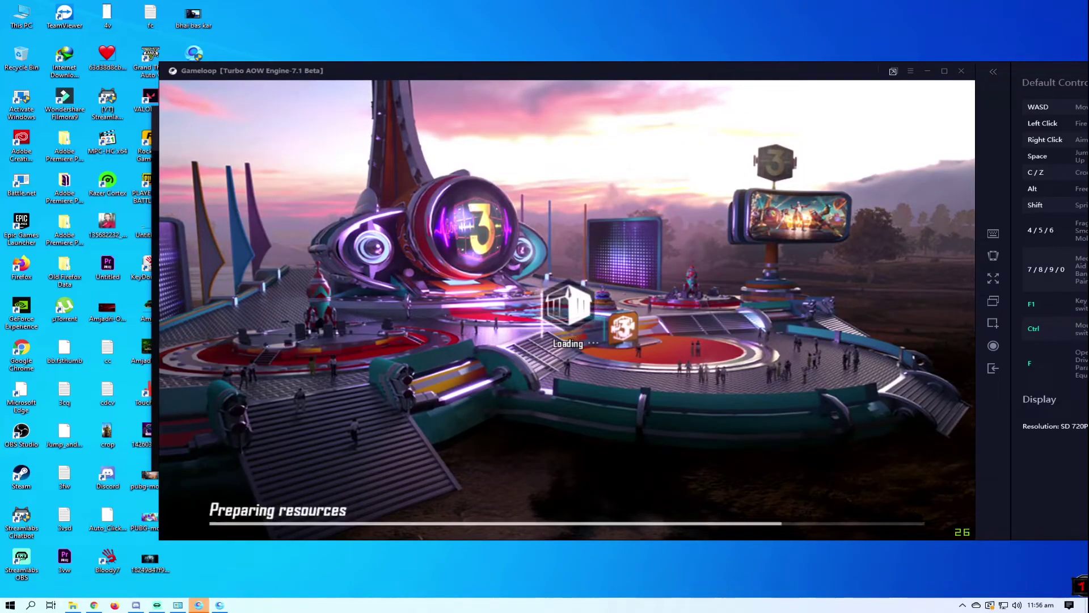
Reposition the emulator window on the desktop while PUBG MOBILE updates and restarts.
drag(422, 70, 262, 89)
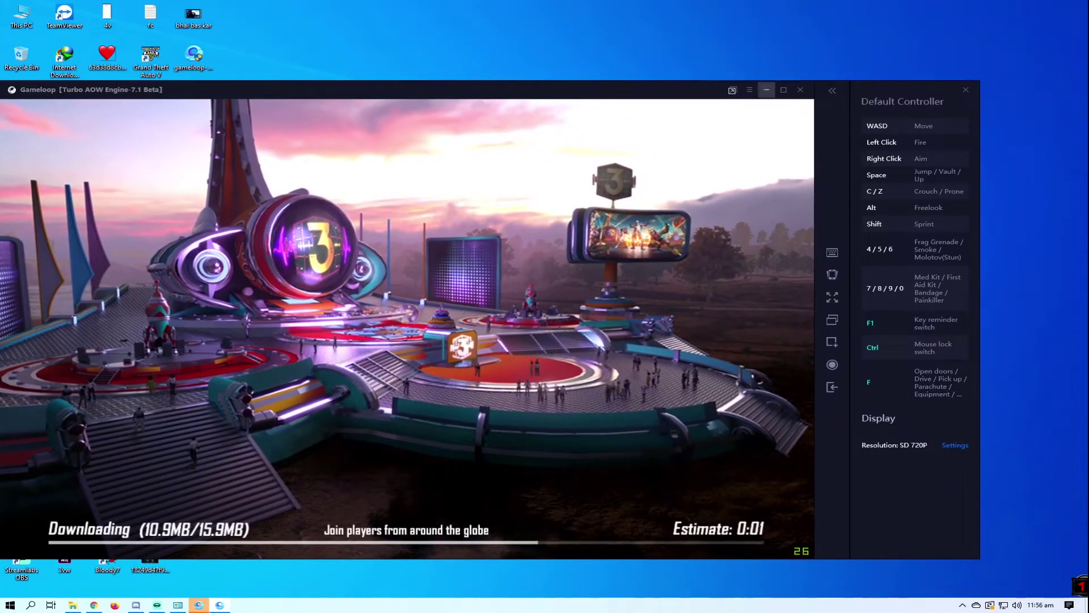
key(F1)
drag(561, 98, 675, 96)
click(521, 423)
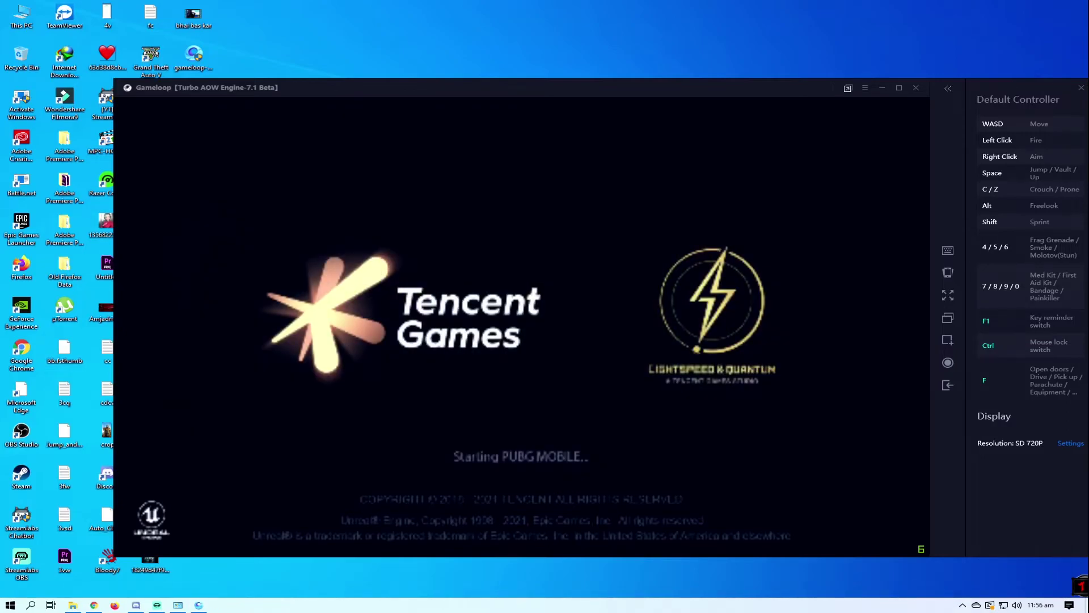
click(963, 604)
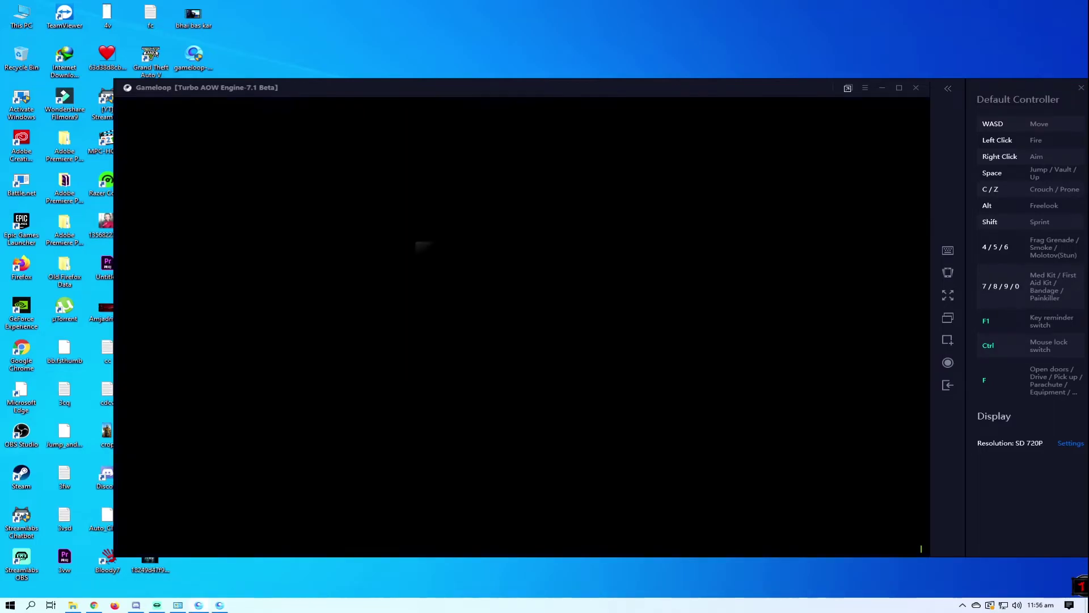
drag(650, 79, 211, 72)
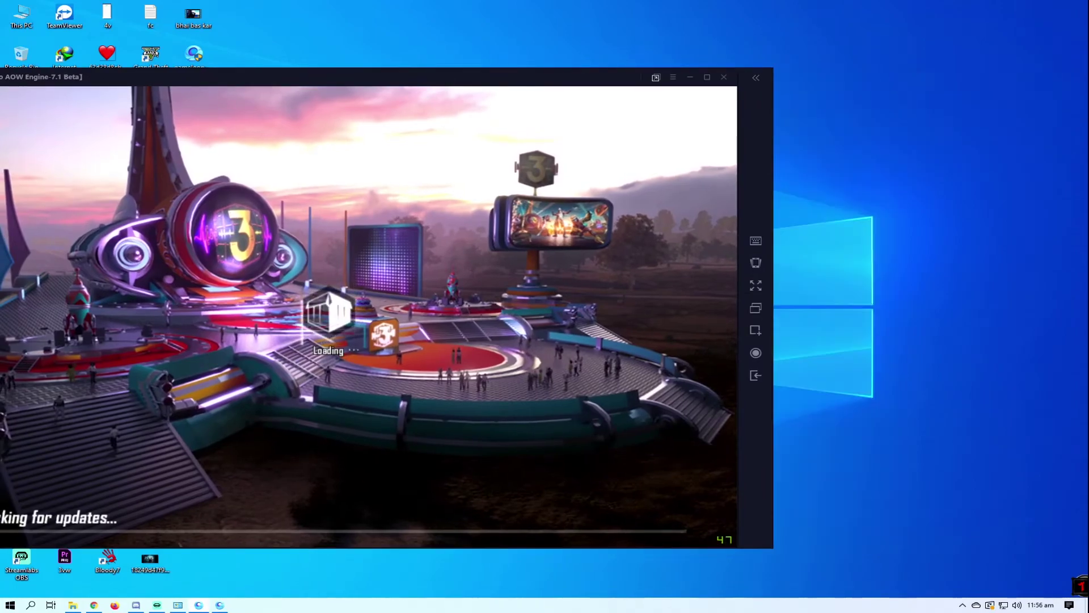
drag(408, 79, 558, 90)
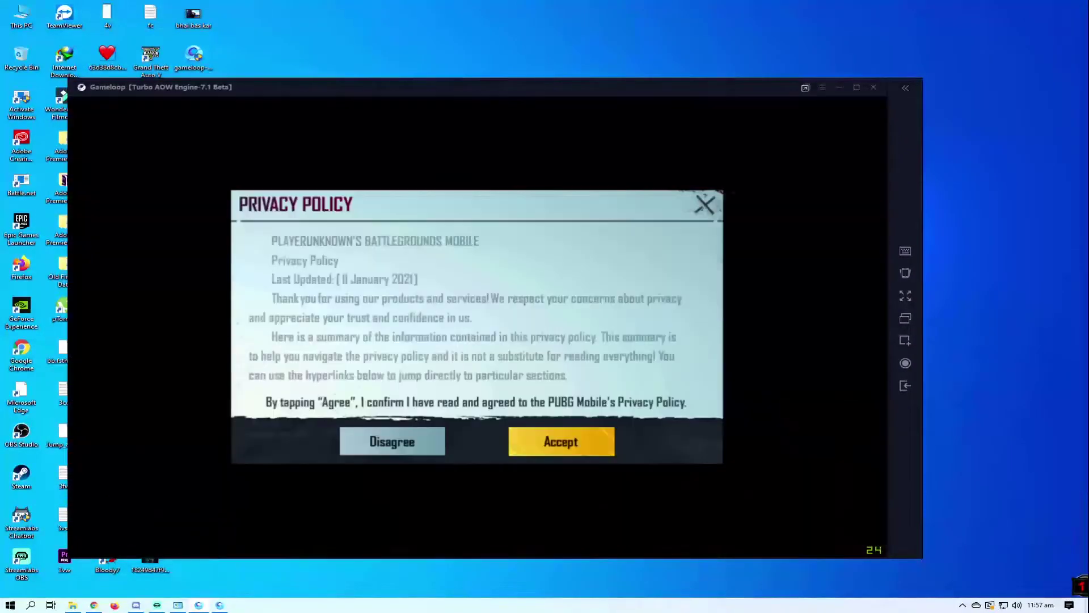
Accept the PUBG MOBILE privacy policy and user agreement, closing the 1.3 Version Update notice.
click(559, 440)
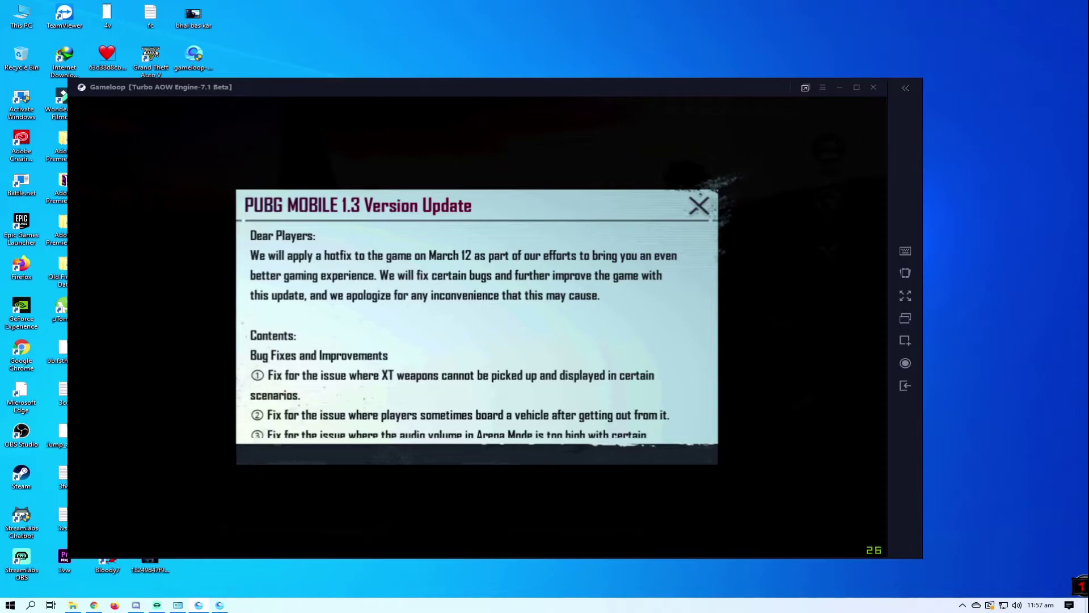
click(698, 205)
click(498, 529)
Lower the emulator's volume to the minimum and close the PUBG MOBILE window, confirming the exit.
click(821, 86)
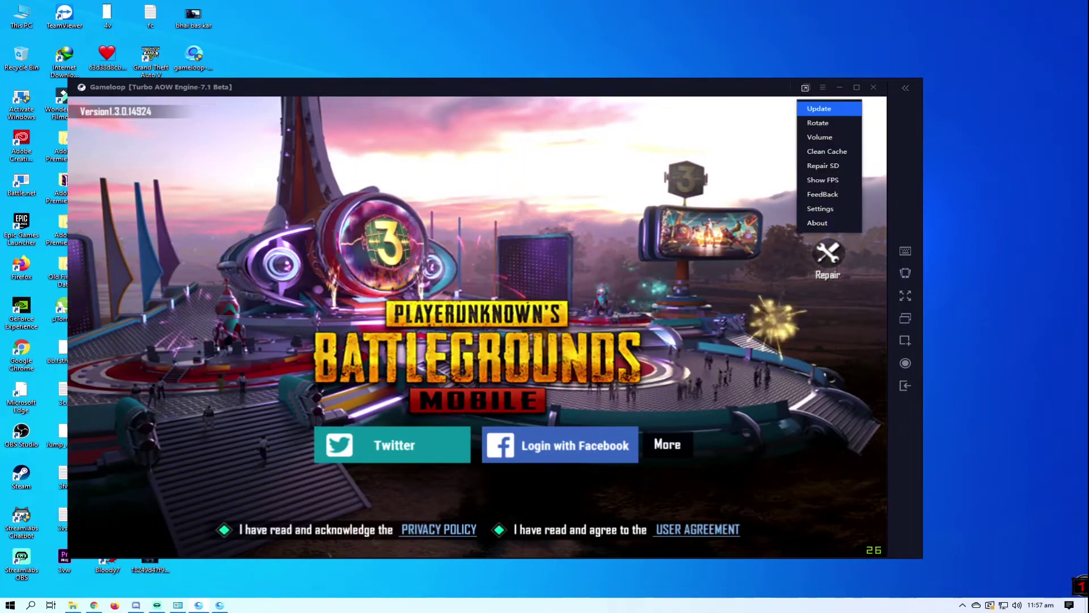
click(829, 108)
drag(549, 120, 354, 120)
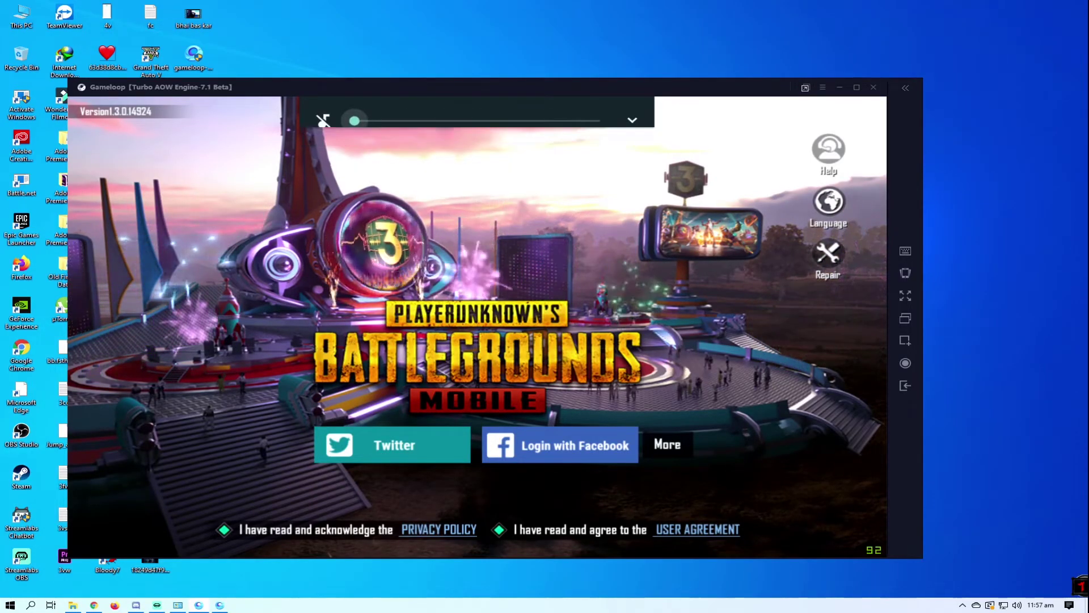
click(874, 88)
key(Return)
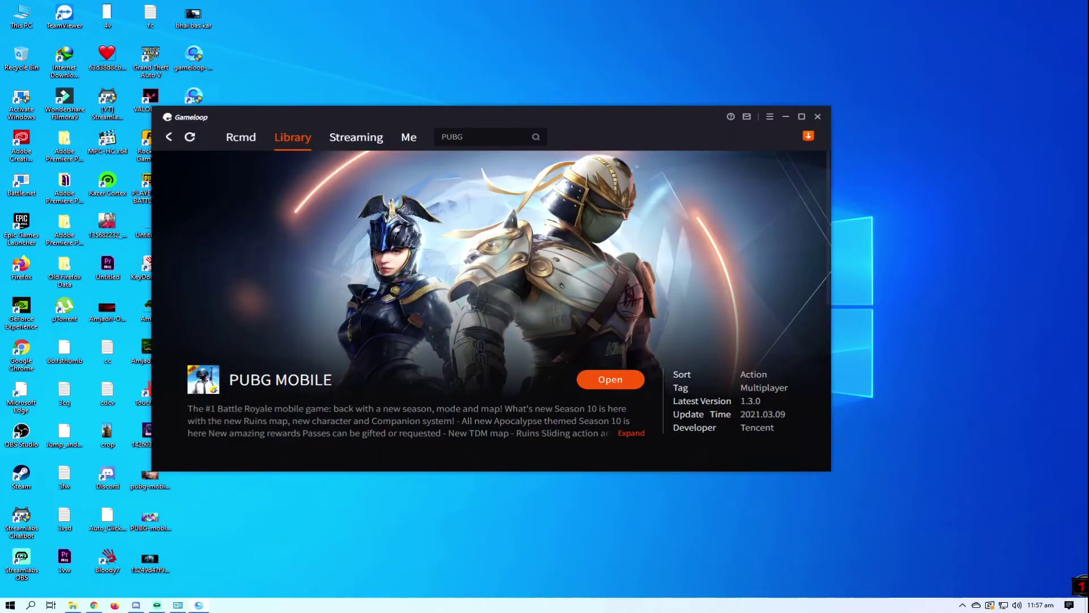
In GameLoop's engine settings, set the screen DPI to 120.
click(769, 116)
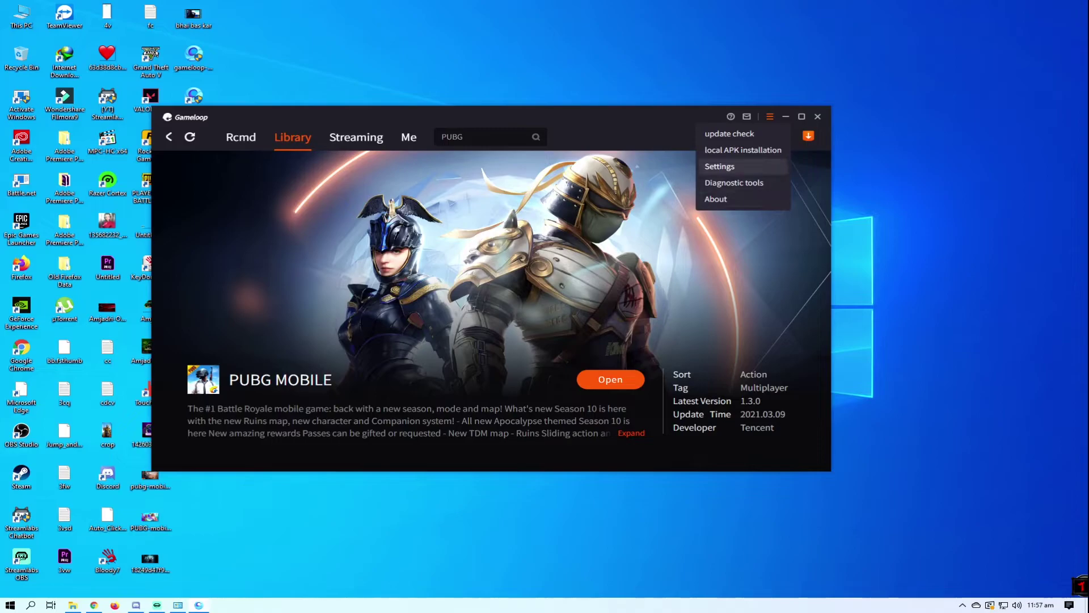
click(719, 166)
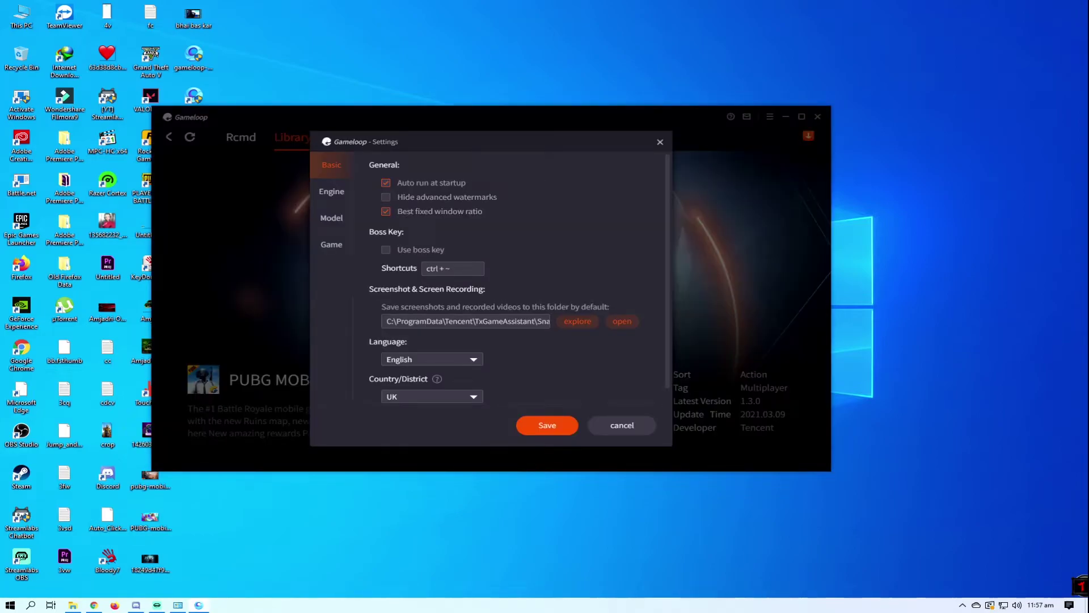
click(331, 191)
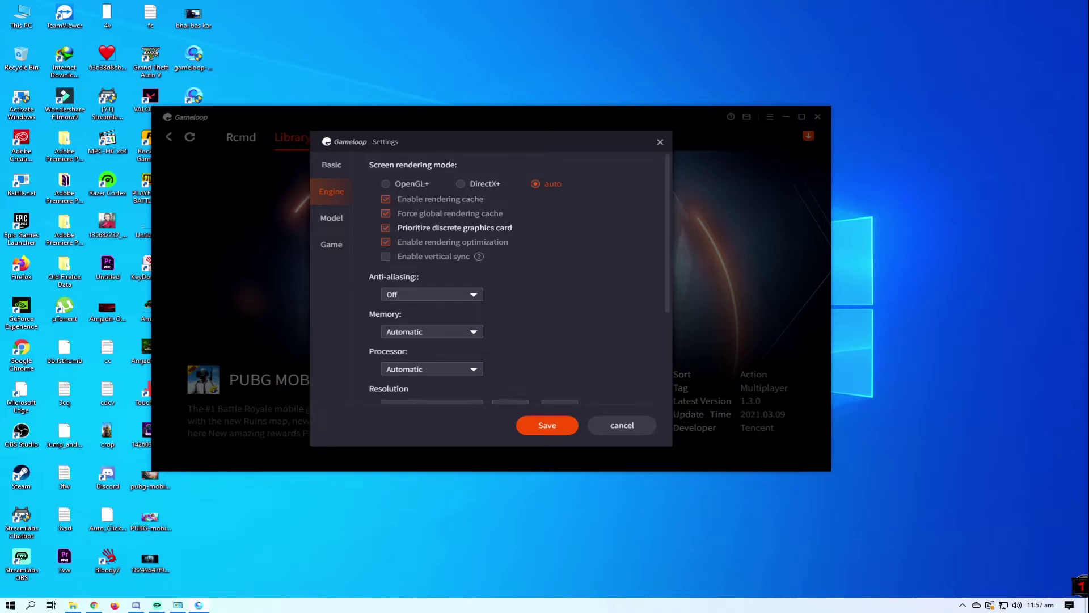
scroll(487, 278, down, 3)
scroll(488, 278, up, 1)
scroll(488, 278, down, 1)
click(431, 308)
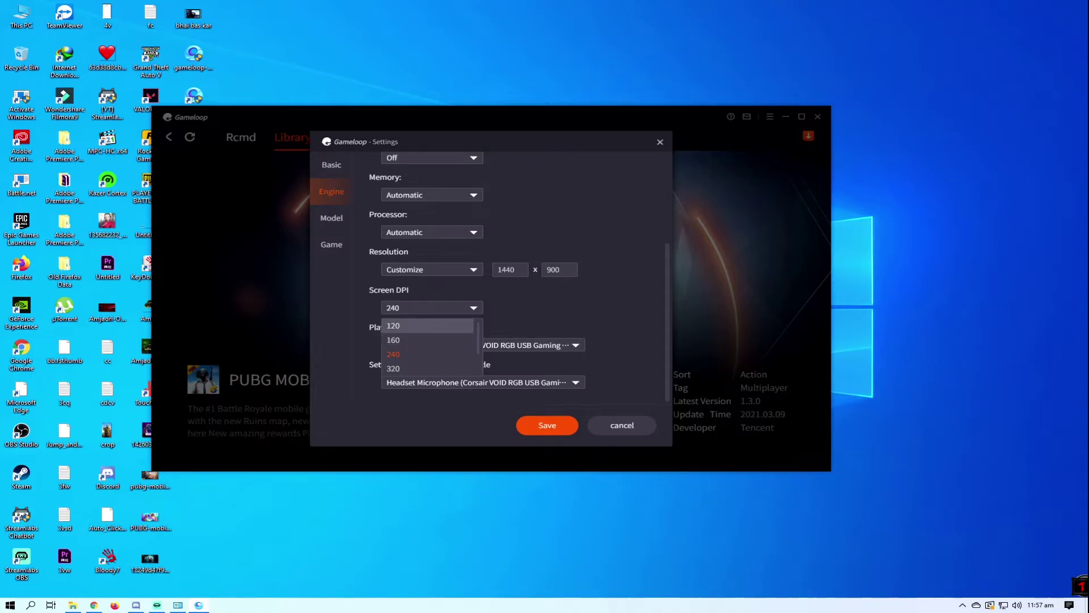
click(427, 326)
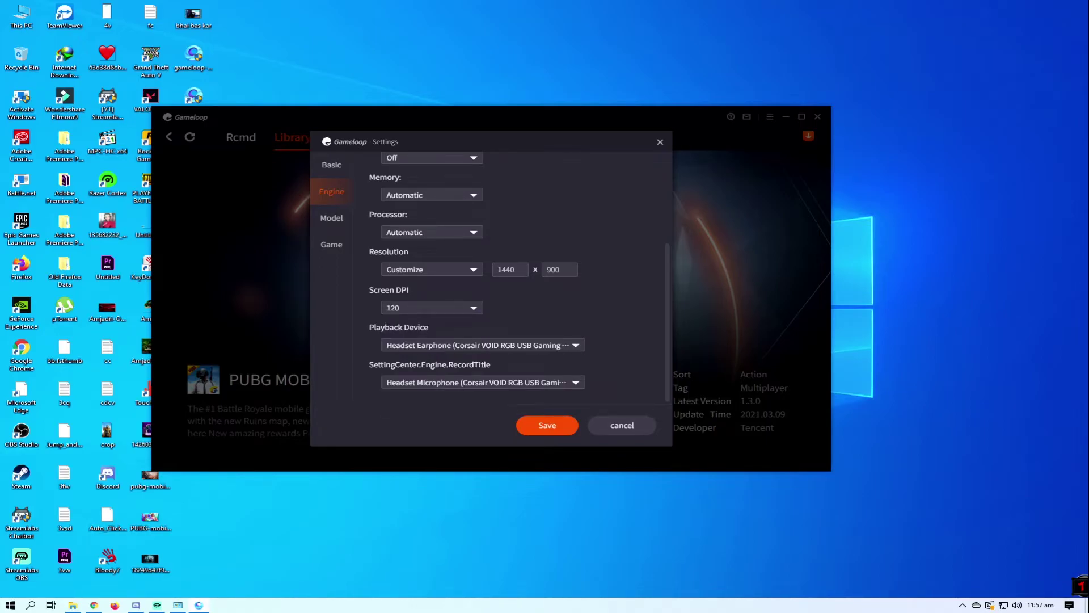
Set the engine resolution to 1600x900.
click(432, 269)
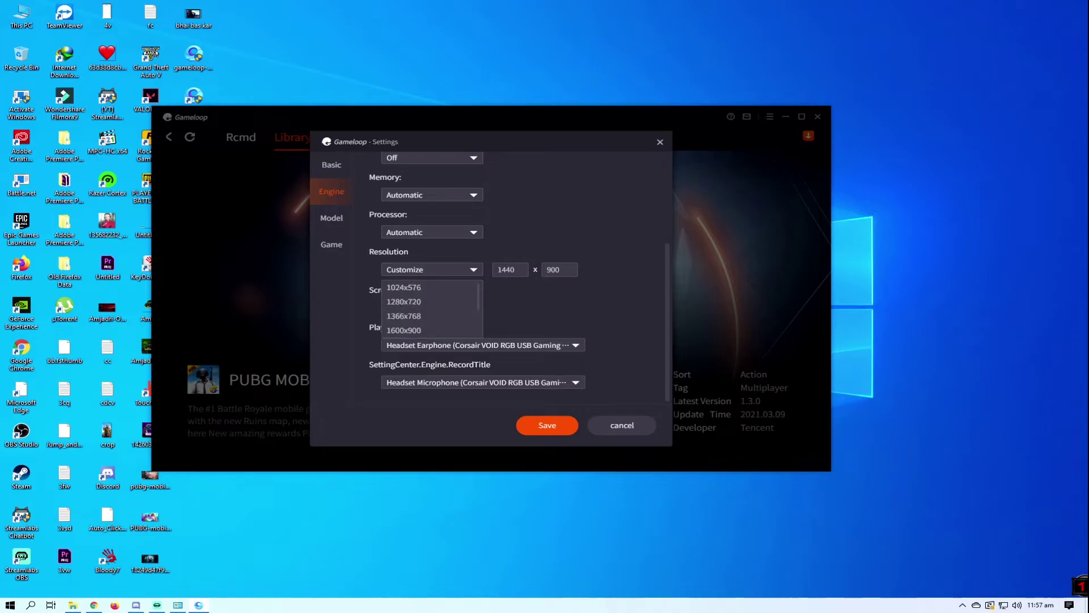
scroll(431, 309, down, 3)
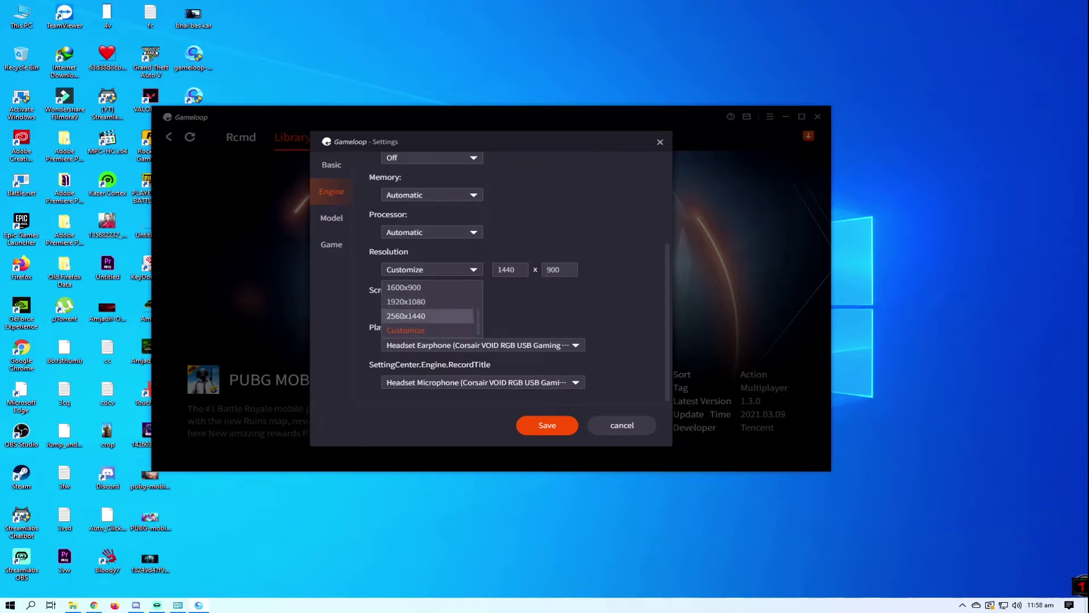
click(431, 345)
click(431, 307)
click(431, 269)
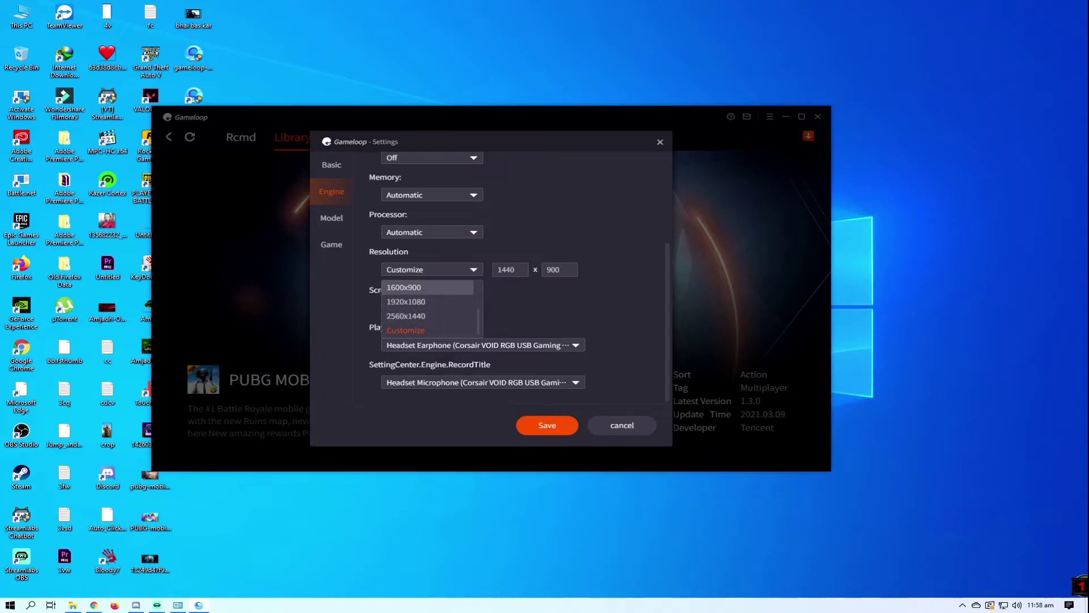
click(404, 287)
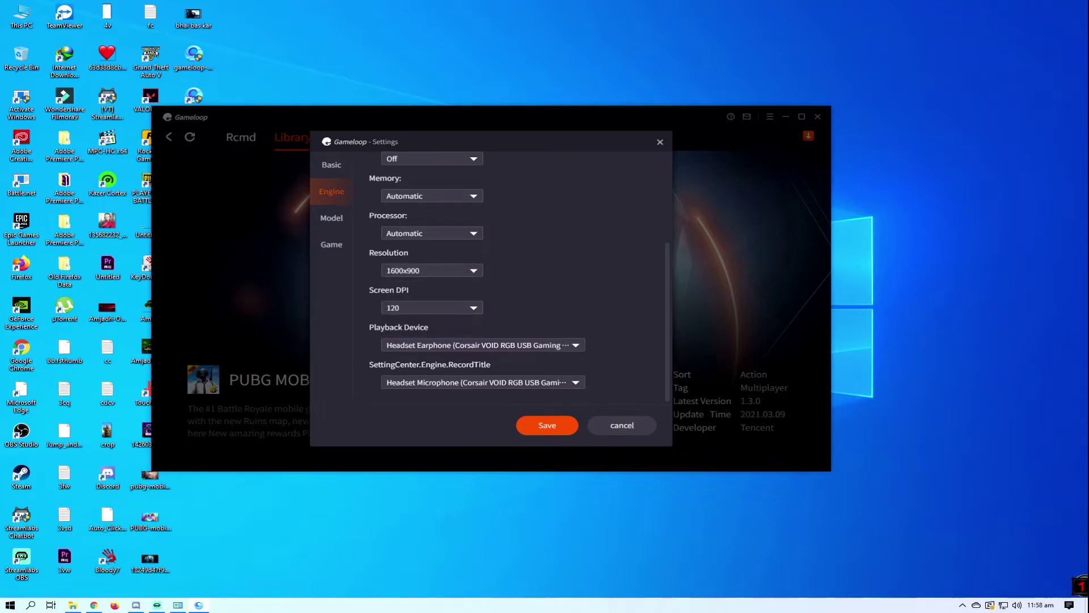
Review the processor core options in the engine settings and keep Automatic selected.
scroll(488, 272, up, 2)
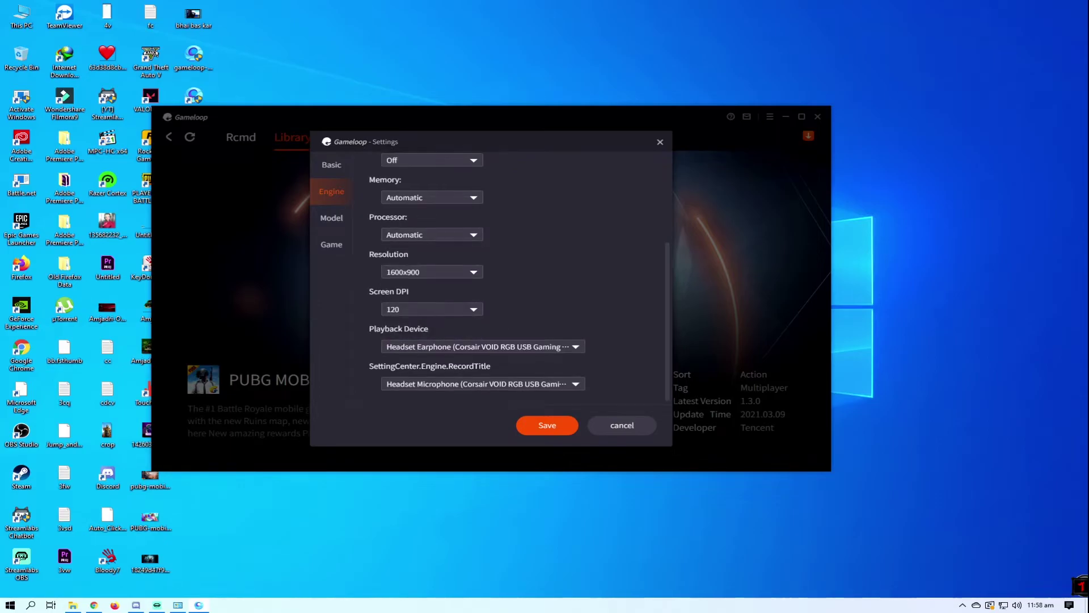
click(432, 283)
click(432, 283)
click(432, 284)
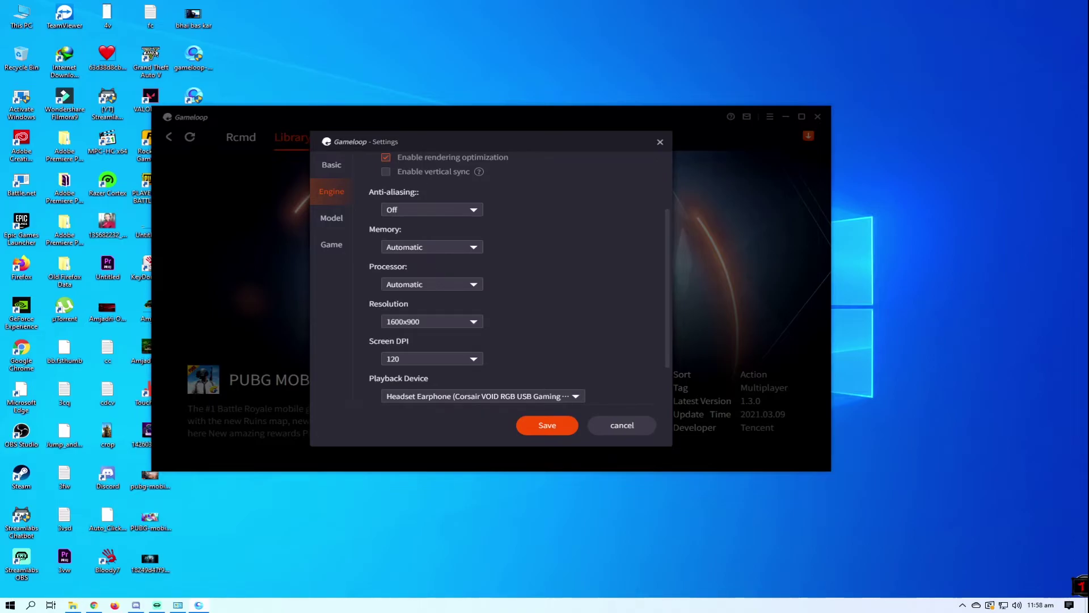
click(432, 284)
scroll(428, 331, down, 1)
scroll(428, 315, up, 1)
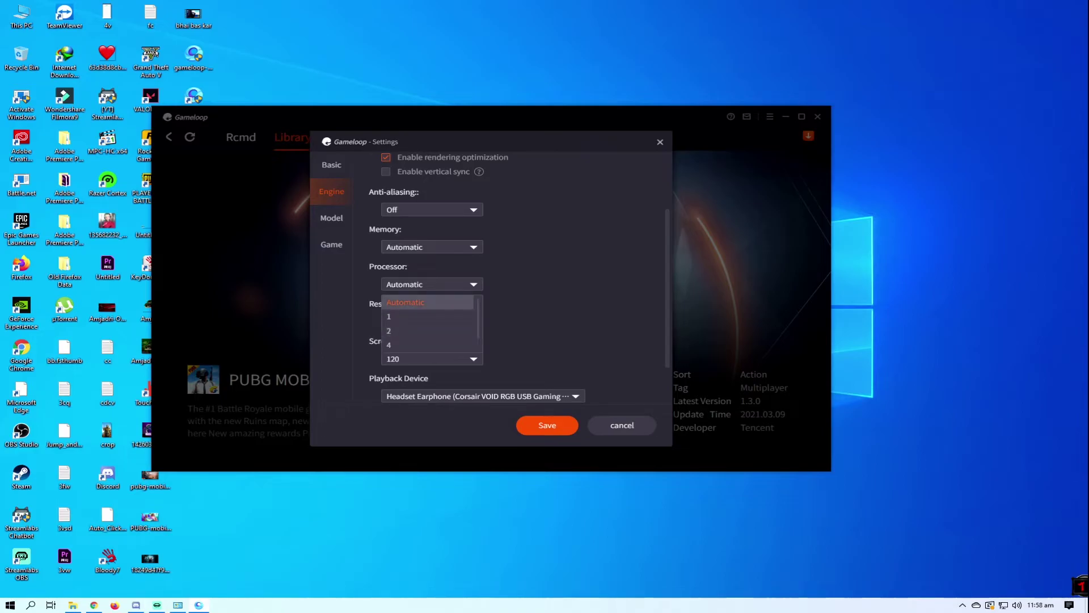
click(428, 301)
Set the engine's memory to 8192M.
click(431, 247)
scroll(427, 293, down, 3)
click(431, 321)
click(432, 247)
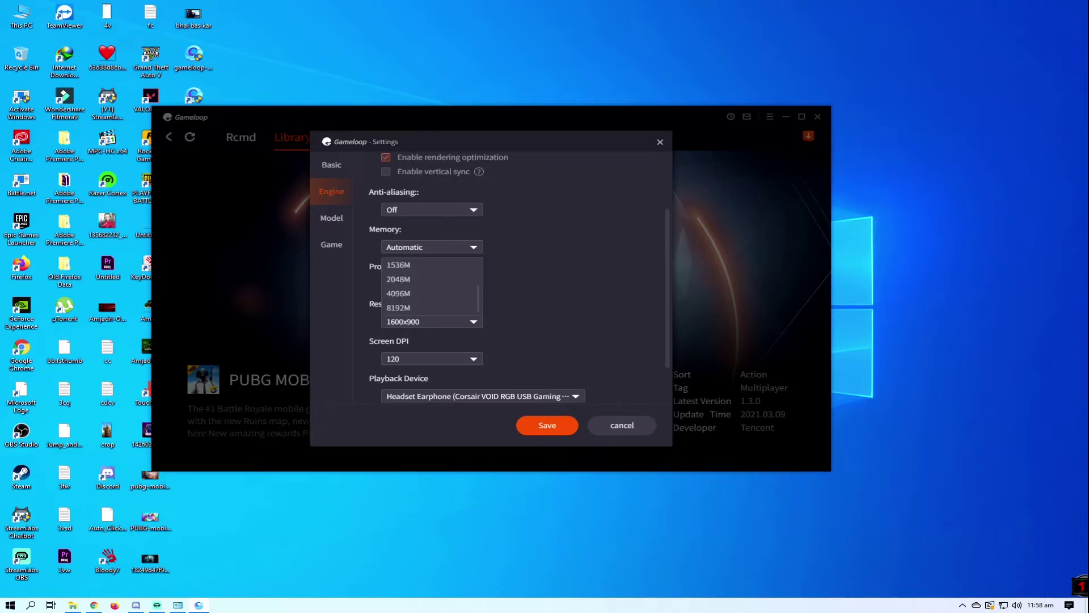
click(427, 307)
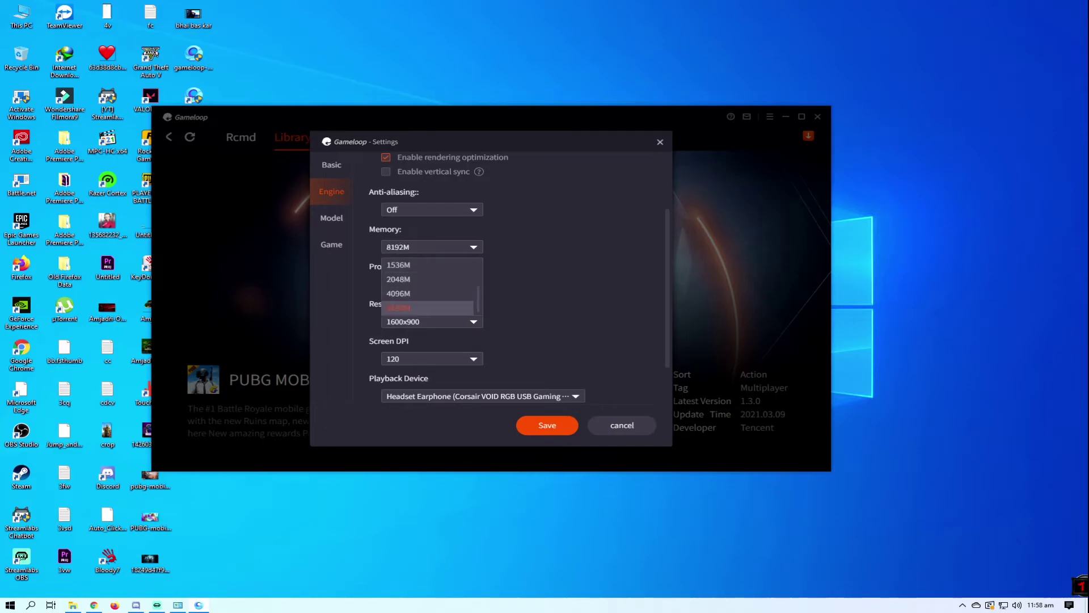
scroll(511, 278, up, 3)
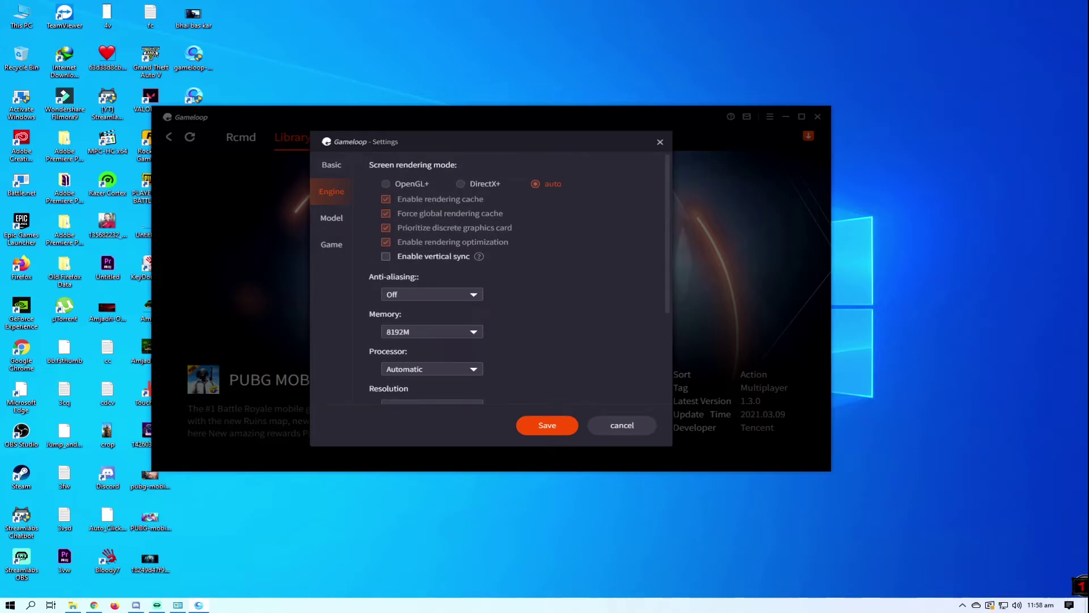
Review the custom phone model choices and keep Common model with ROG 2 (Support some games at 90 FPS) selected.
click(331, 218)
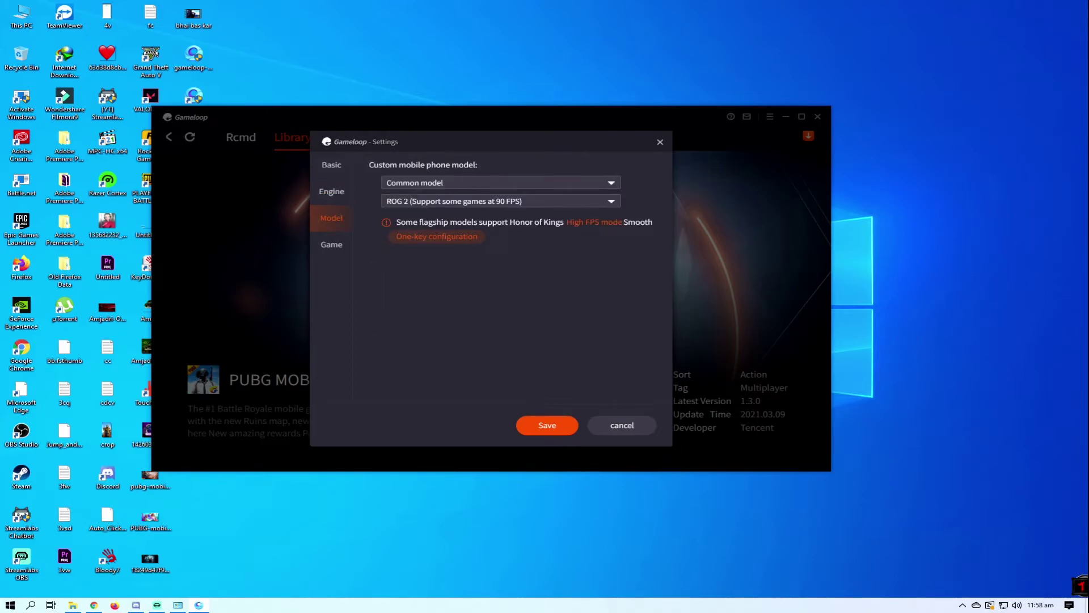
click(500, 201)
click(501, 182)
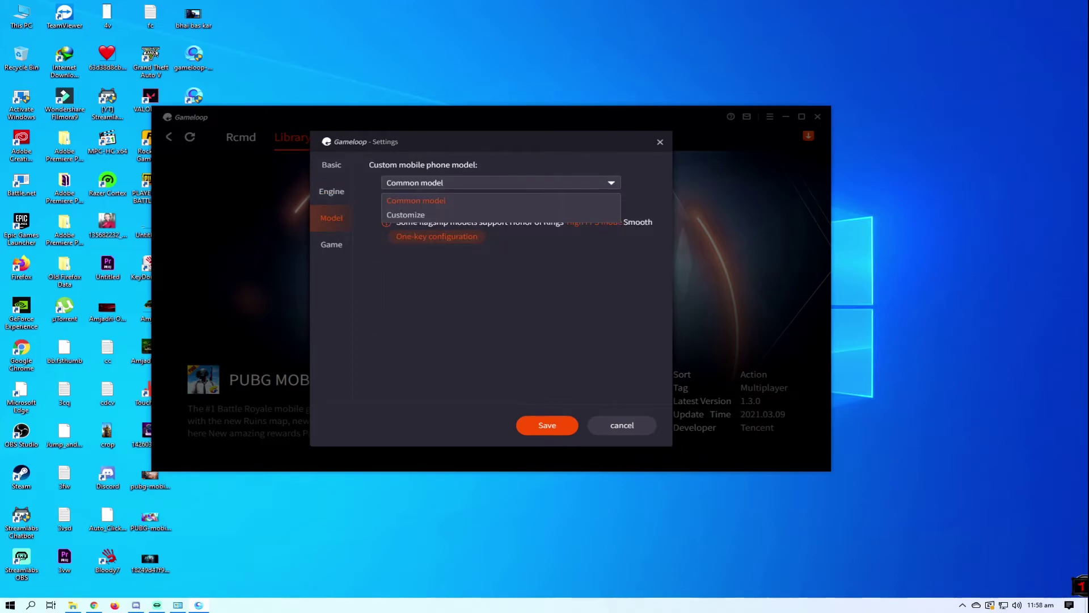
click(501, 183)
click(501, 201)
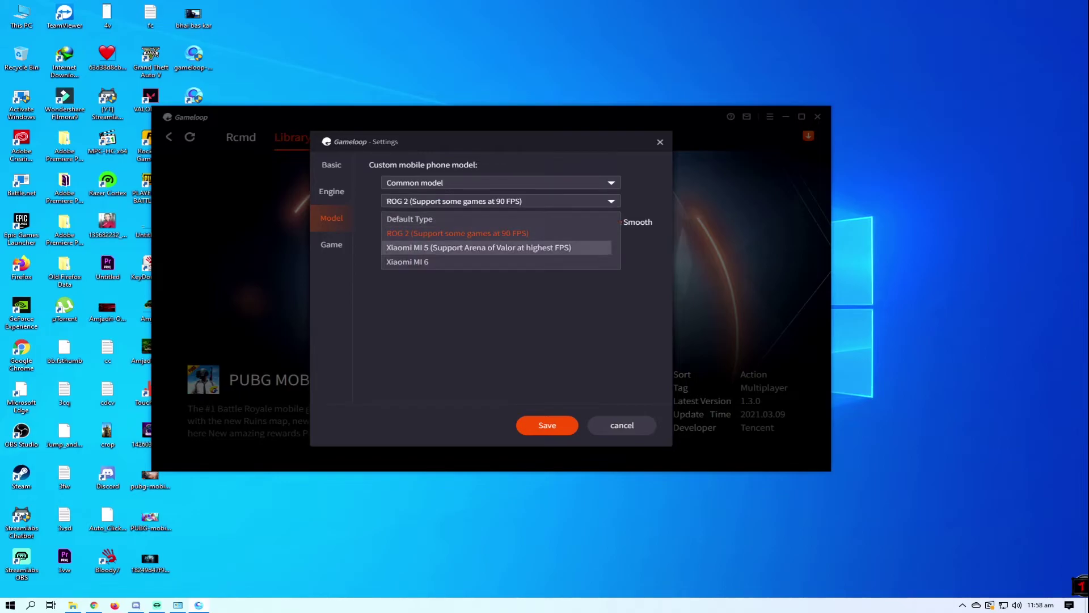
click(457, 233)
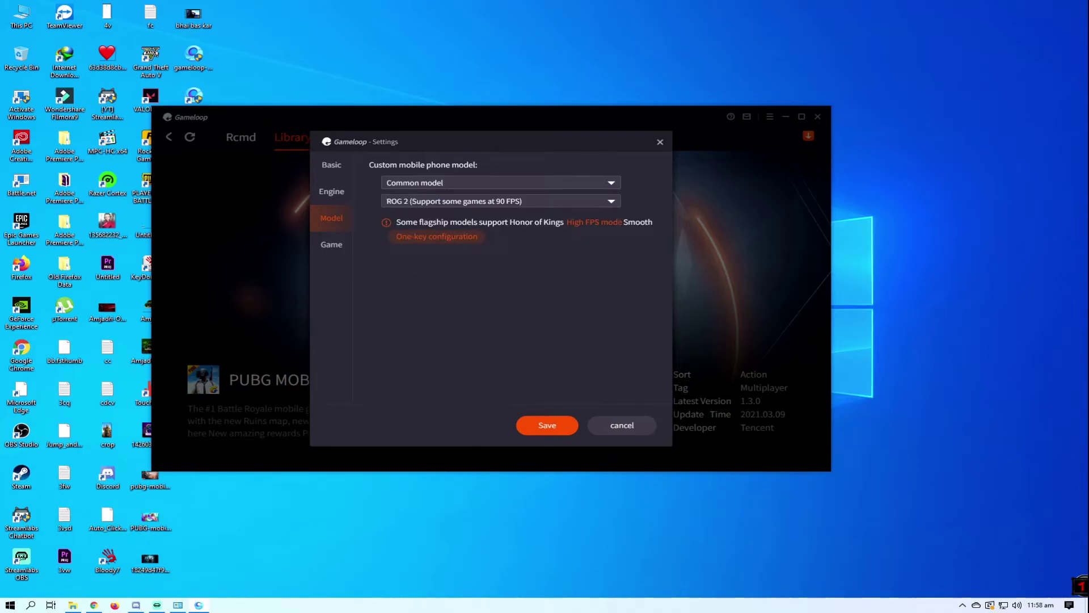
In the PUBG MOBILE game settings, set the game definition to HD 1080P and the graphics quality to HD.
click(332, 243)
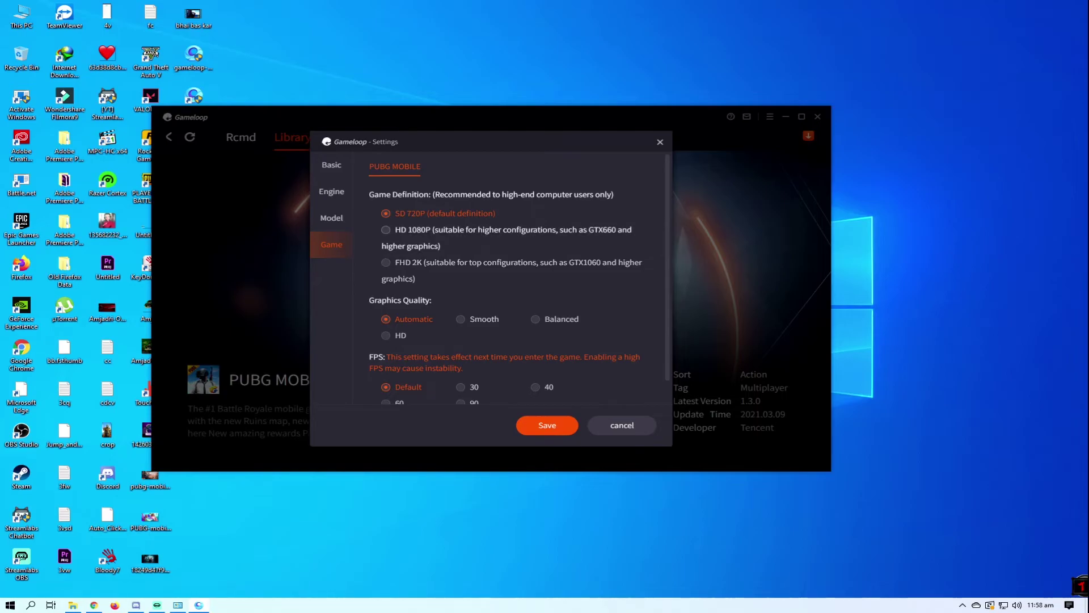
click(385, 229)
scroll(519, 279, down, 1)
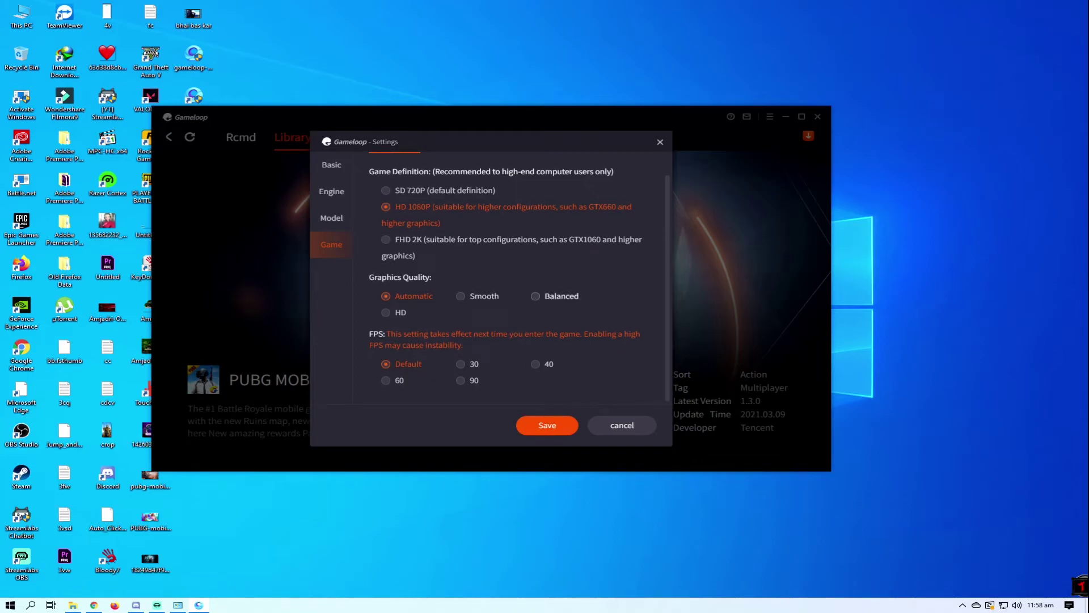
click(395, 312)
Compare the 60 and 90 FPS options for PUBG MOBILE, choose 60 and save the settings.
click(460, 380)
click(385, 380)
click(460, 380)
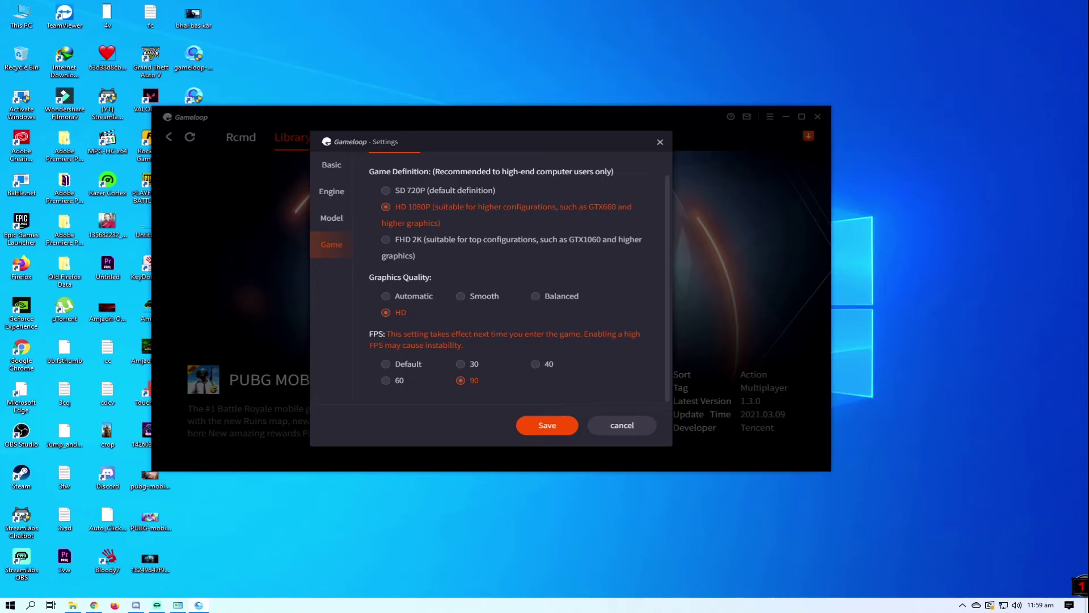
click(400, 380)
scroll(482, 295, up, 1)
scroll(482, 296, down, 1)
click(546, 425)
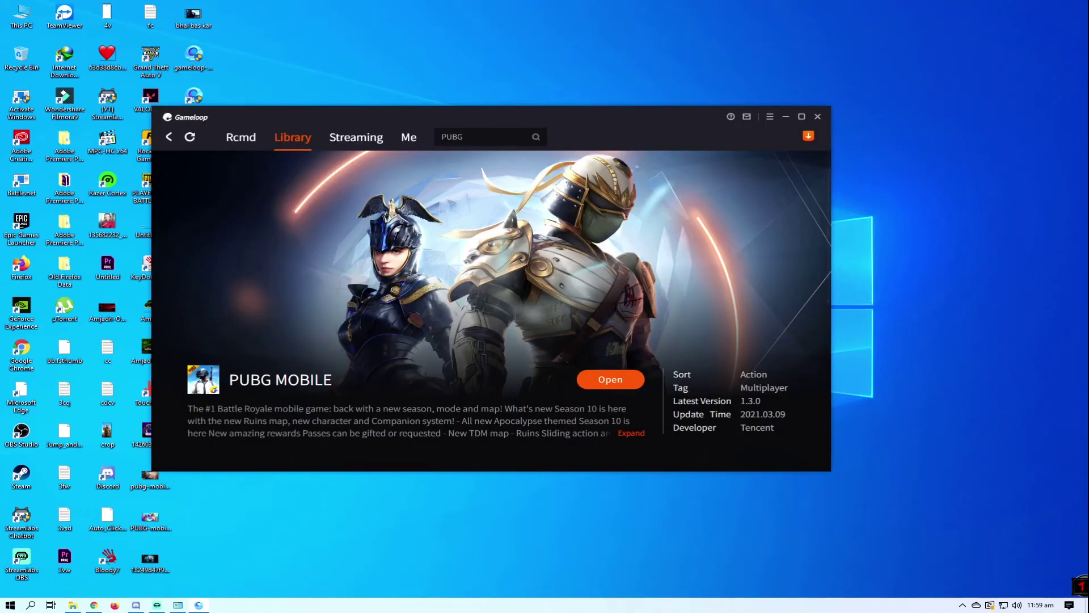
Close the GameLoop window and check the hidden tray icons for anything still running.
key(alt+F4)
click(962, 605)
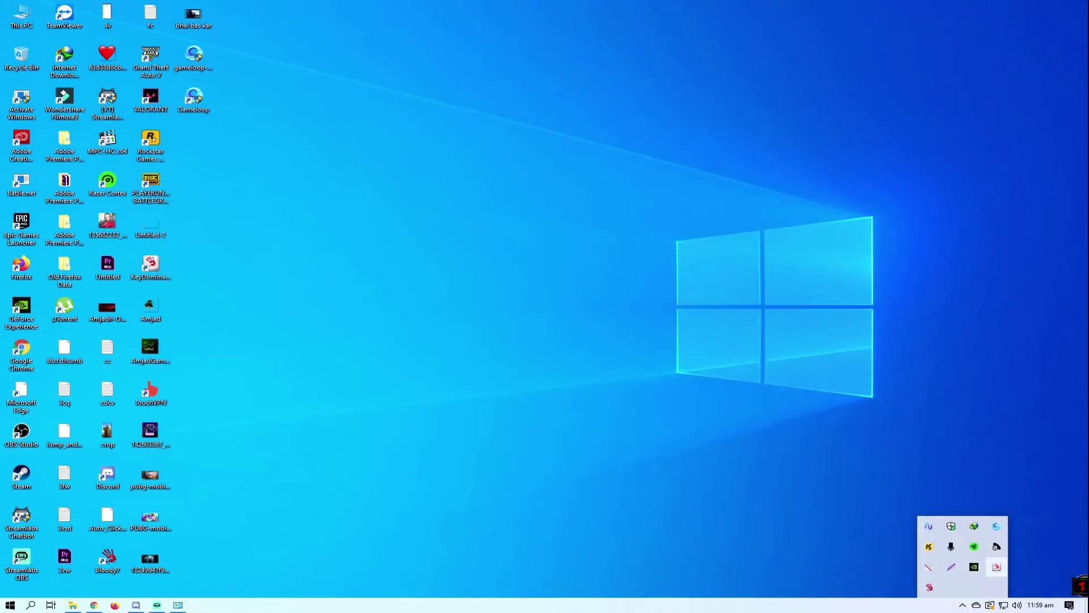
click(963, 605)
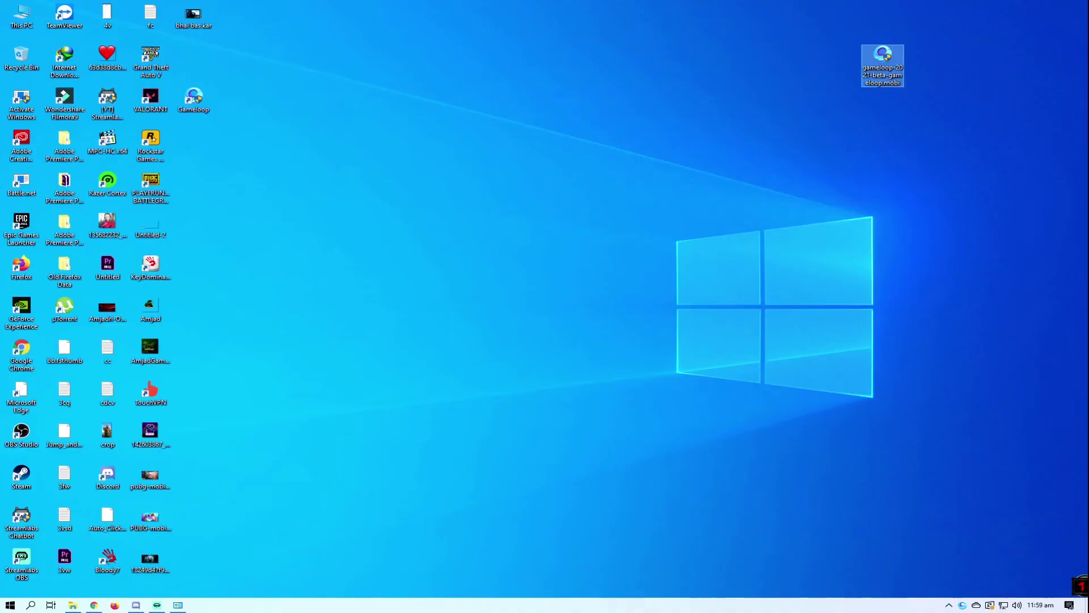
Reopen GameLoop and launch PUBG MOBILE from My Games.
drag(996, 17, 638, 159)
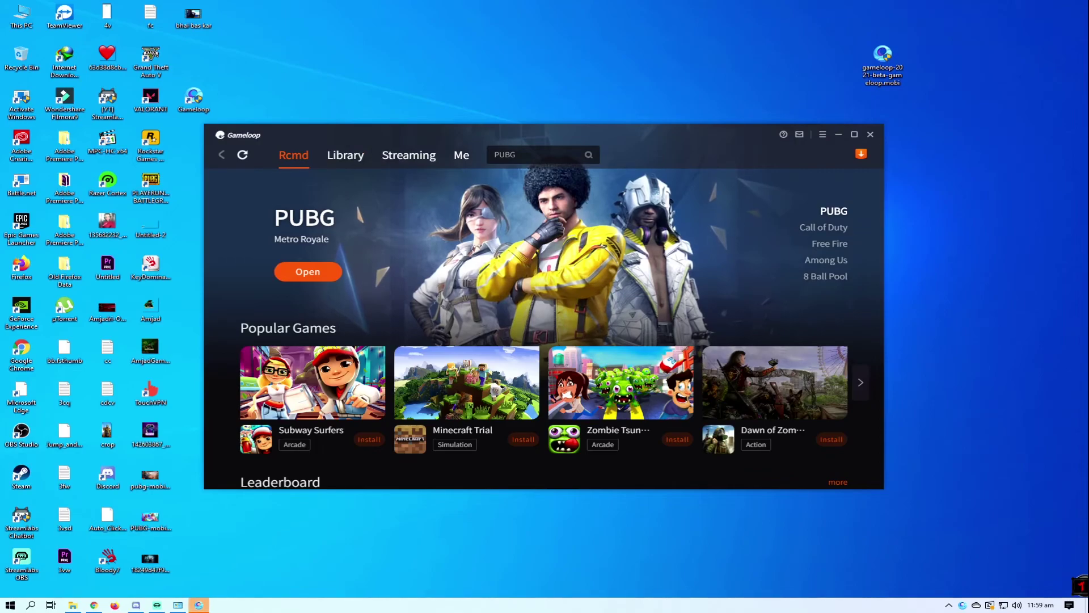
click(461, 155)
mouse_move(290, 267)
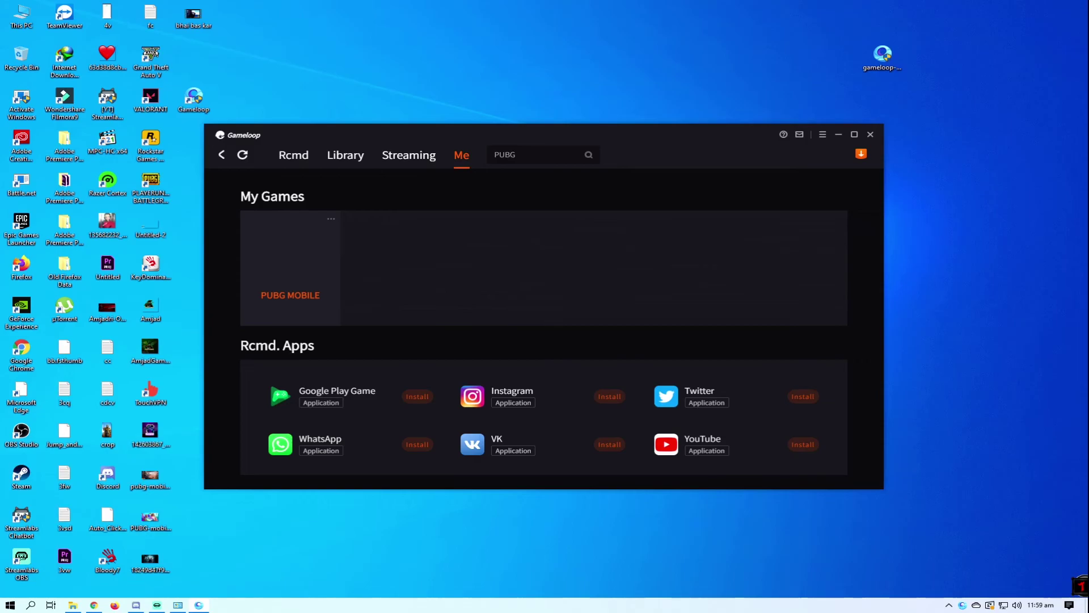
click(290, 267)
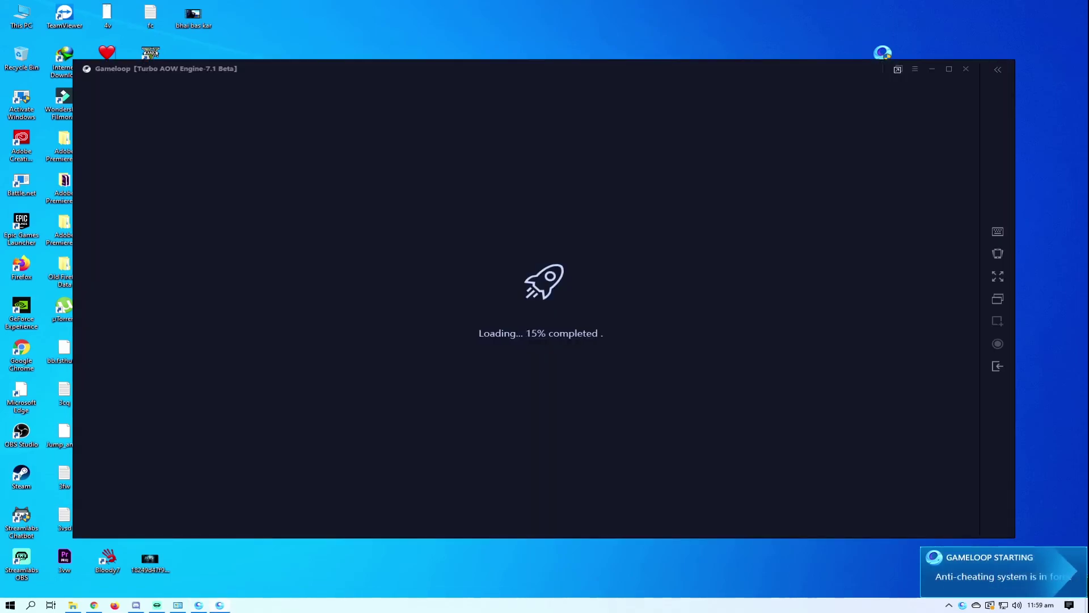
Minimize the browser window showing the YouTube channel and refresh the desktop while the emulator loads.
right_click(634, 27)
click(665, 56)
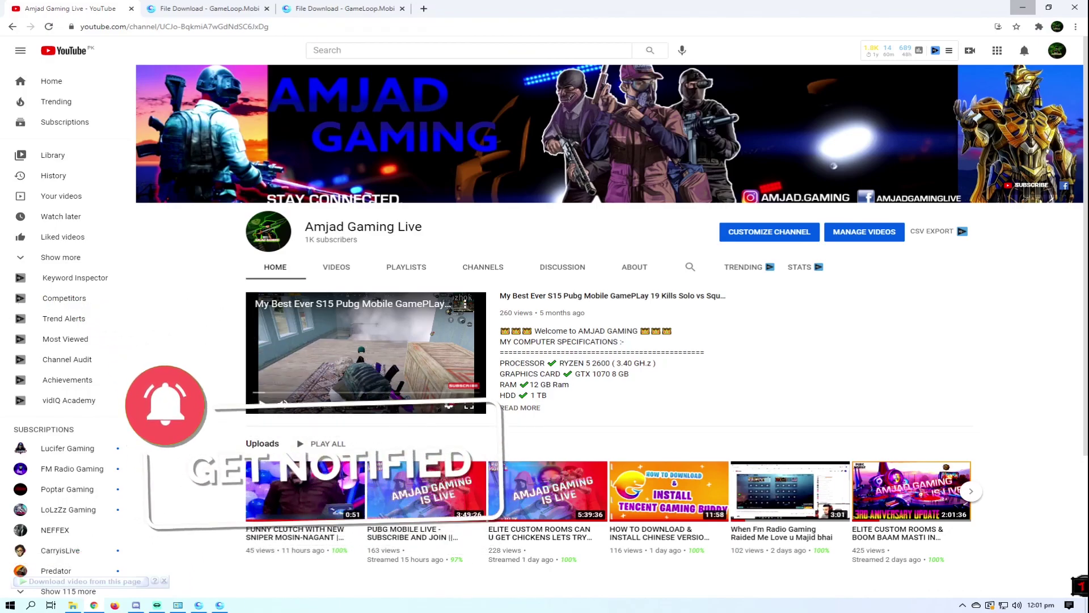
click(1022, 7)
right_click(483, 24)
click(512, 53)
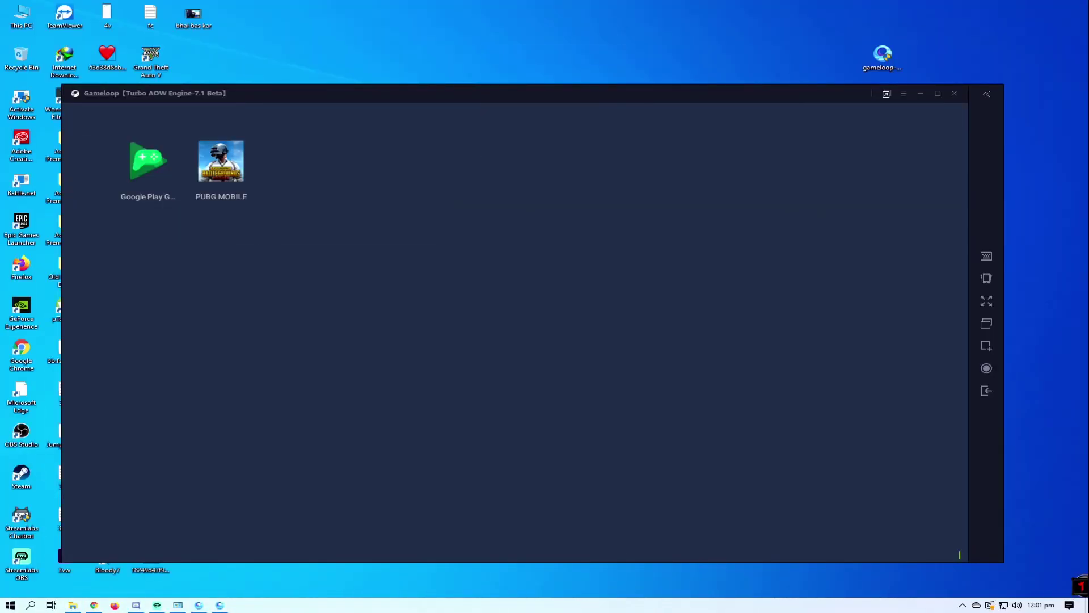